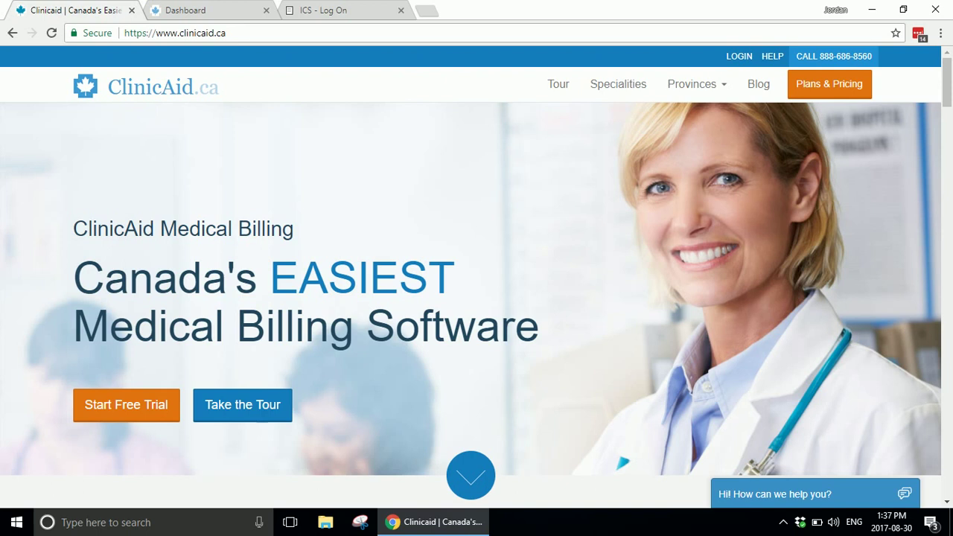
Step: Look through ClinicAid's free trial sign-up and pricing pages, returning to the home page
left_click(134, 410)
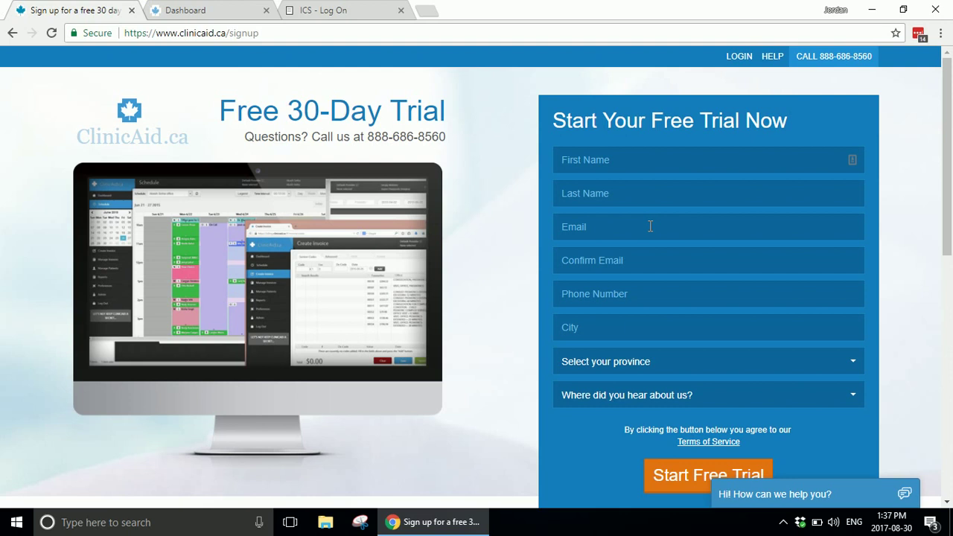
left_click(12, 34)
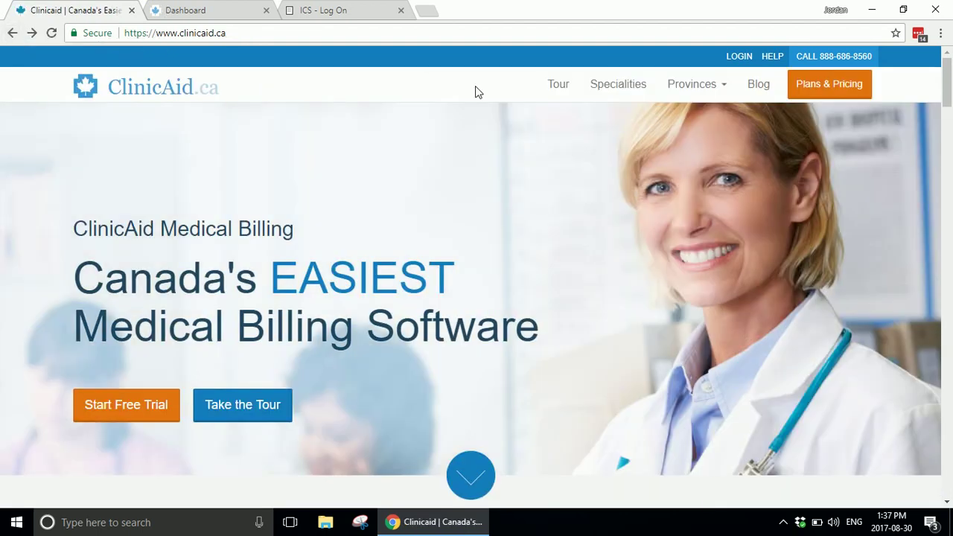
left_click(833, 89)
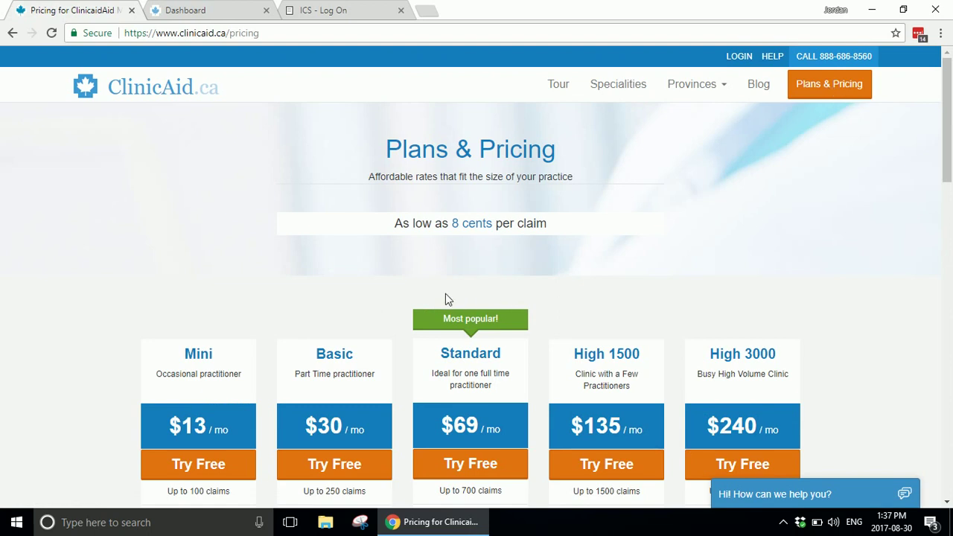
left_click(12, 34)
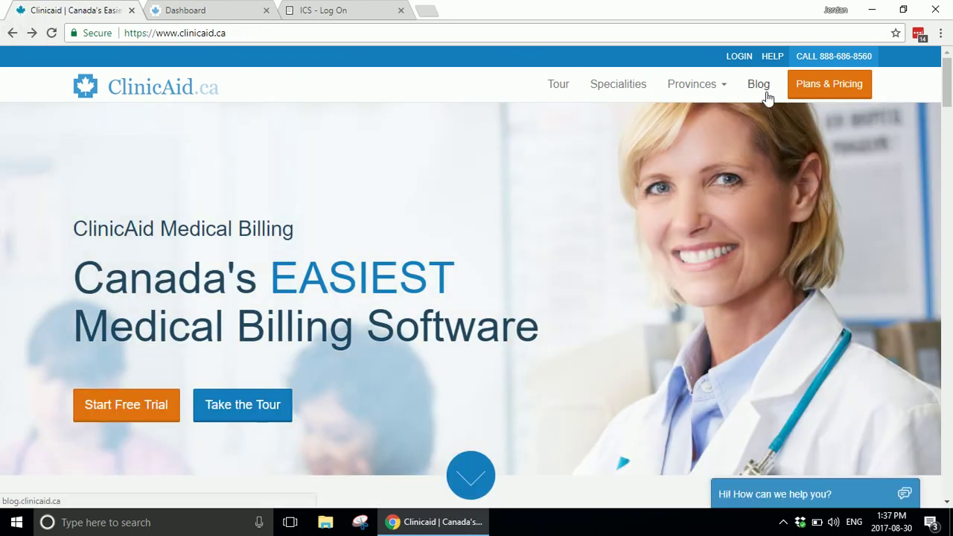
Step: On the billing login page, enter the demo account's e-mail address and move to Password
left_click(738, 57)
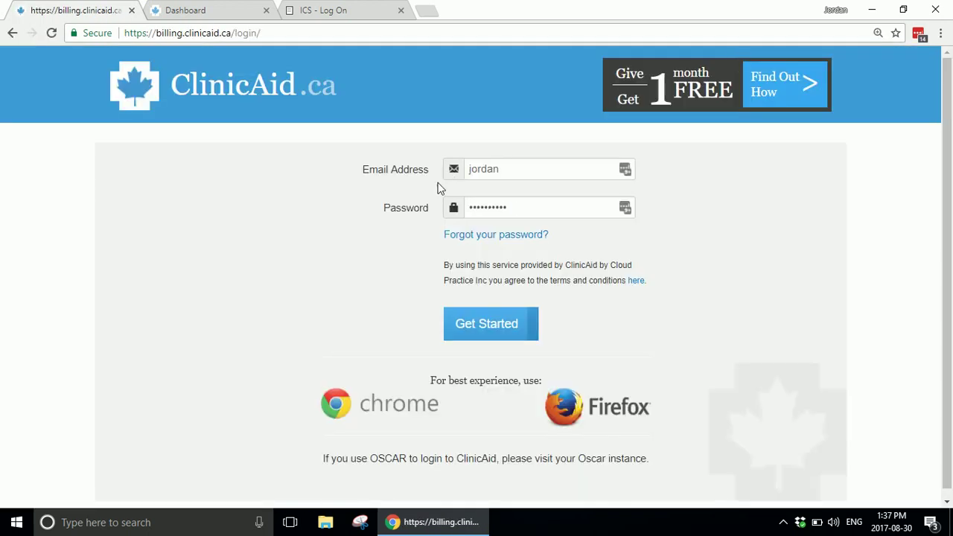
double_click(521, 168)
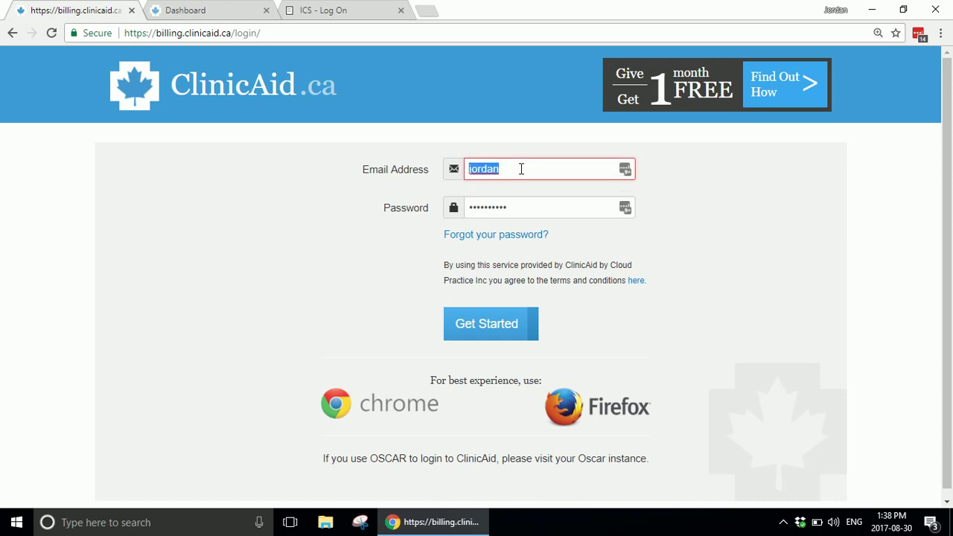
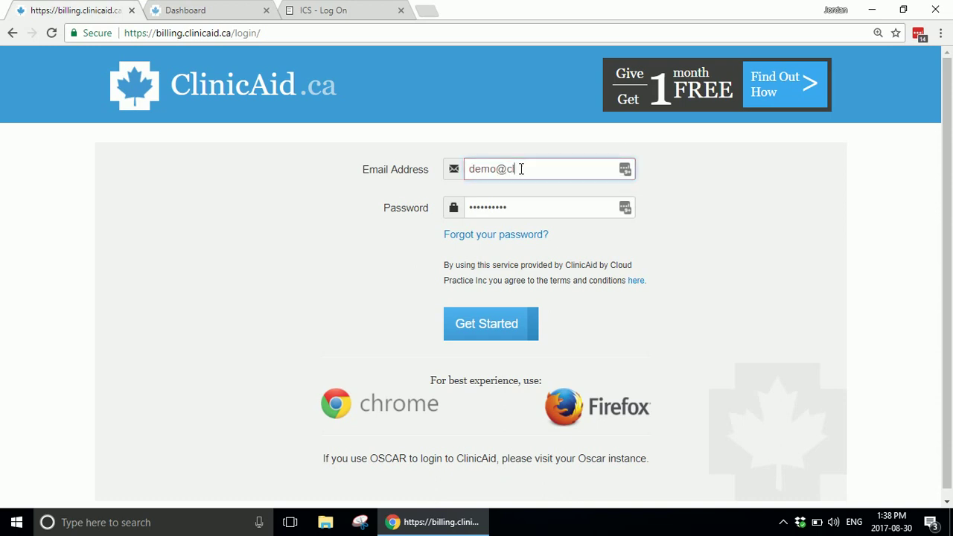
key("Tab")
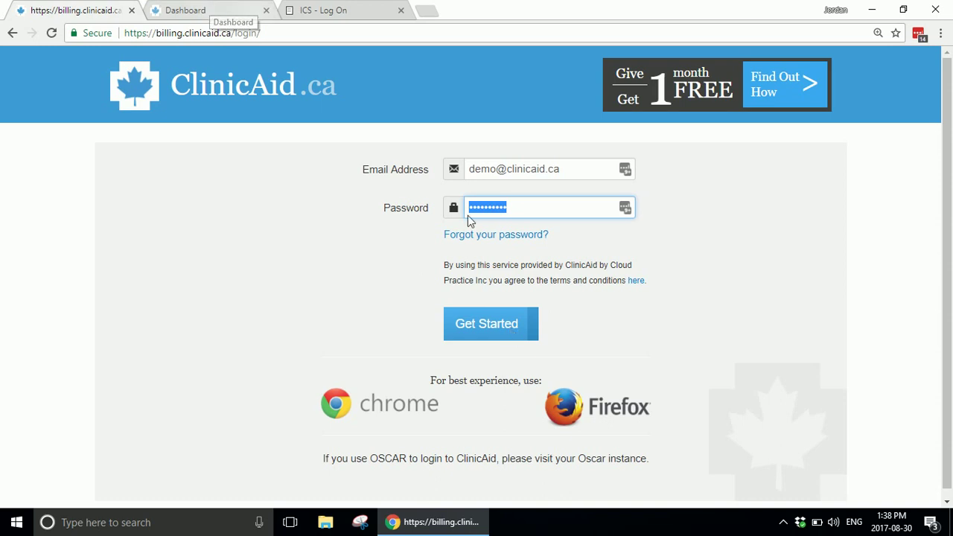
Step: Switch to the dashboard and open Admin > Providers to list the active provider
left_click(198, 9)
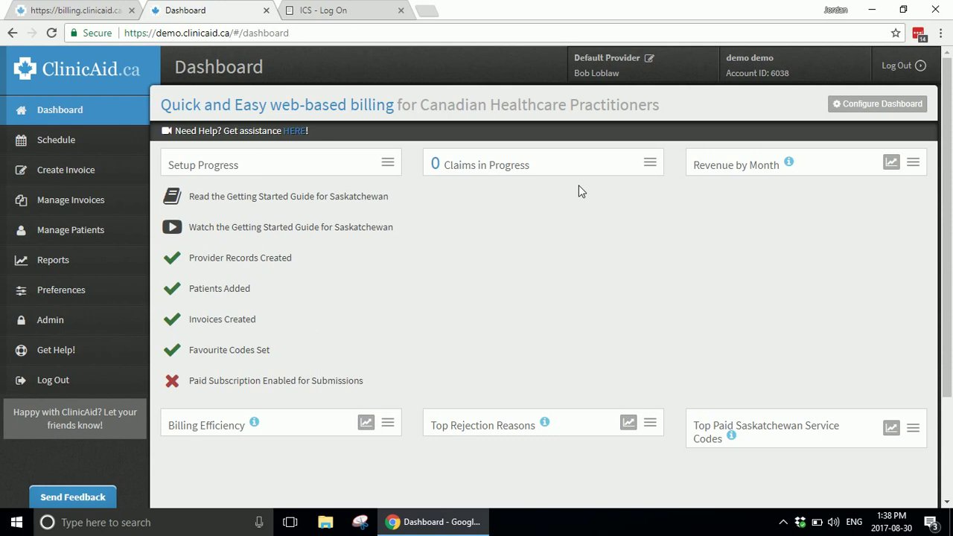
left_click(86, 321)
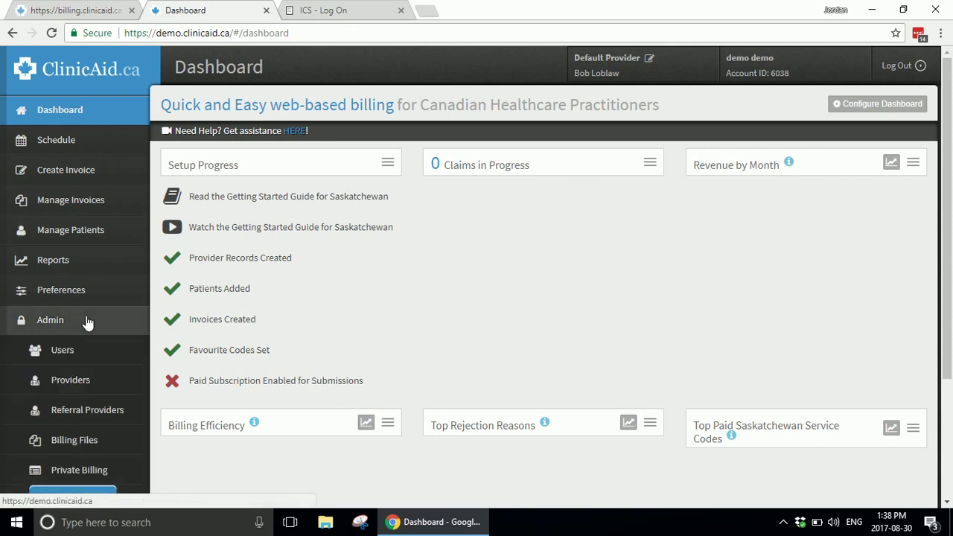
left_click(82, 393)
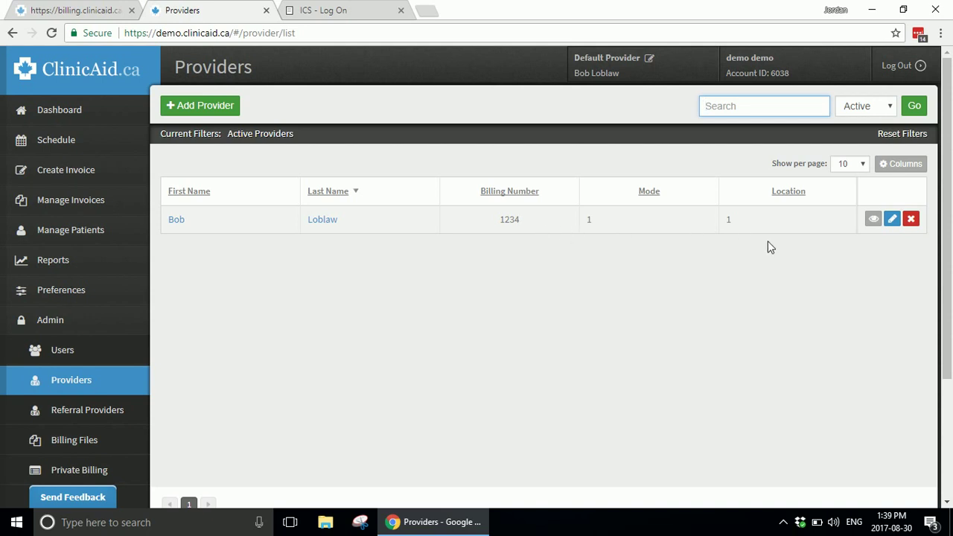
Step: Review the existing provider's edit details, then return to the provider list
left_click(893, 219)
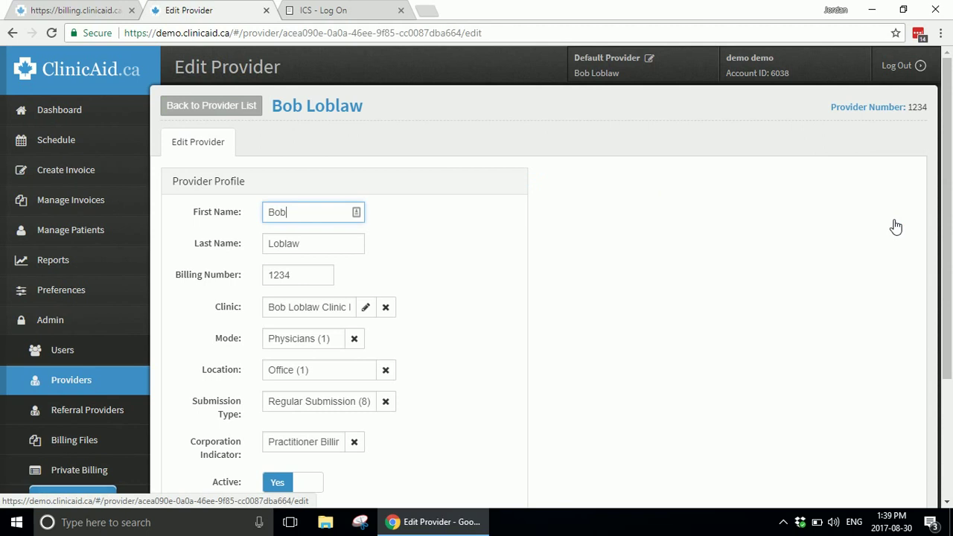
scroll(698, 261, "down", 3)
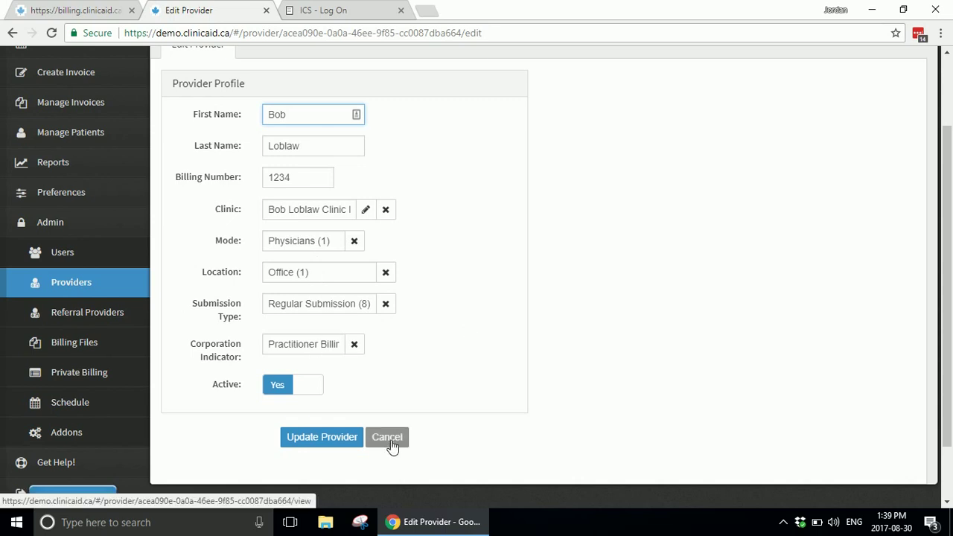
scroll(391, 447, "down", 1)
scroll(392, 448, "up", 3)
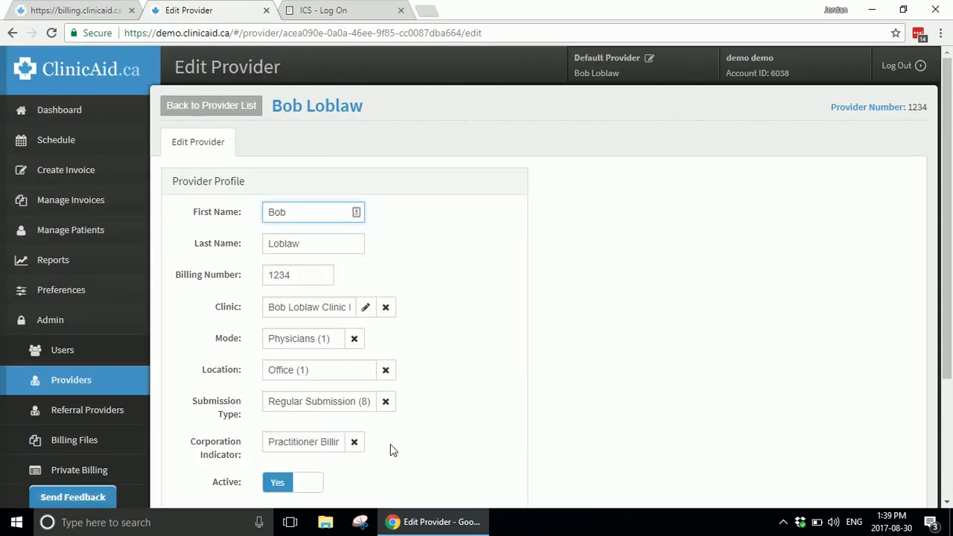
left_click(215, 110)
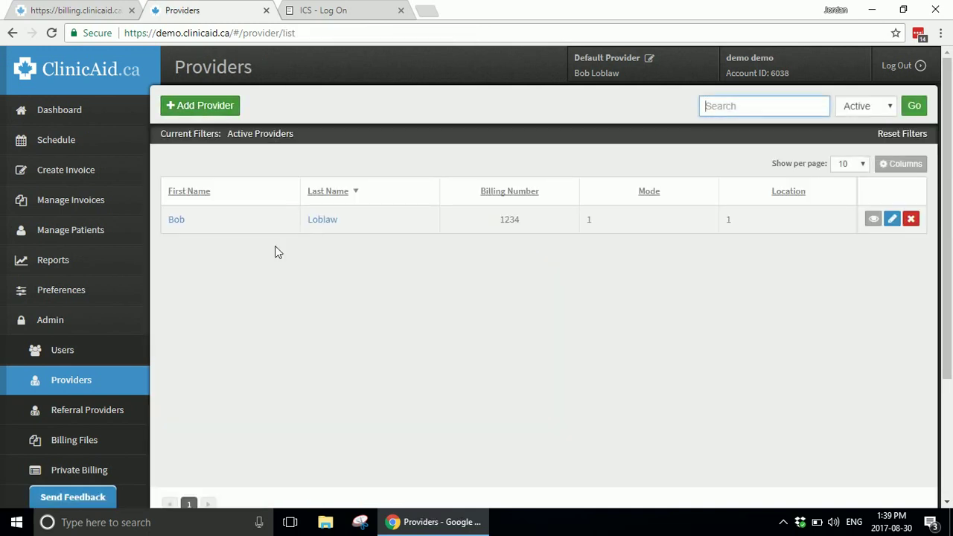
Step: Look over the Add Provider form without saving, then open Manage Invoices
left_click(216, 112)
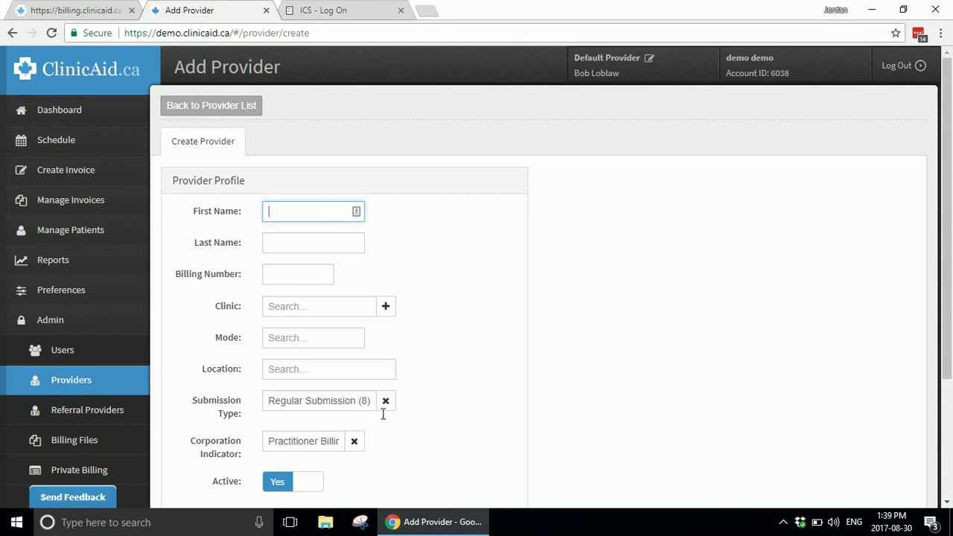
scroll(498, 419, "down", 2)
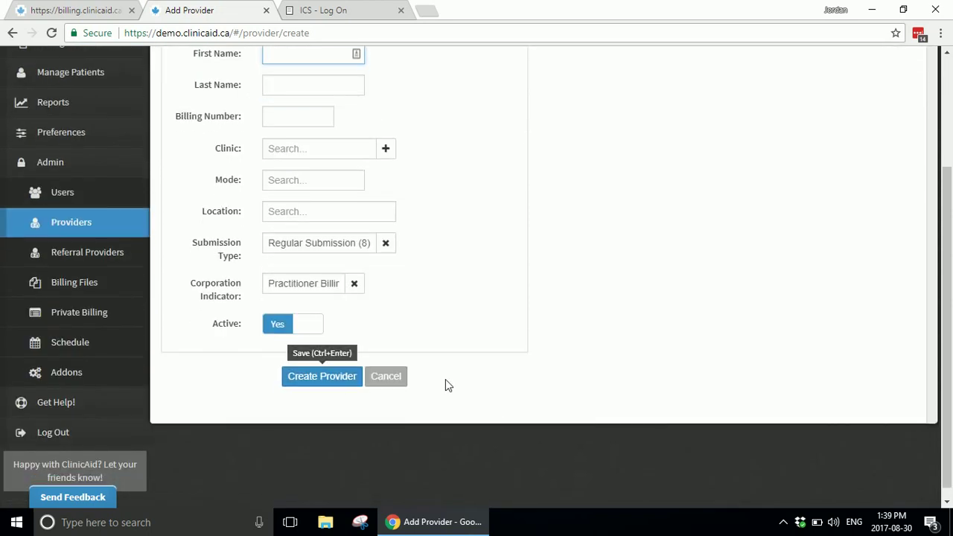
scroll(472, 382, "up", 2)
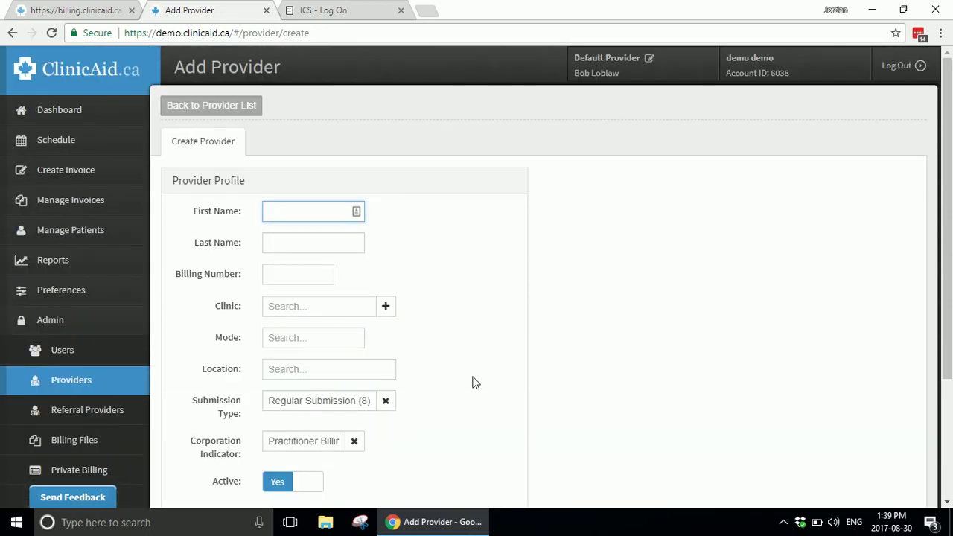
left_click(104, 382)
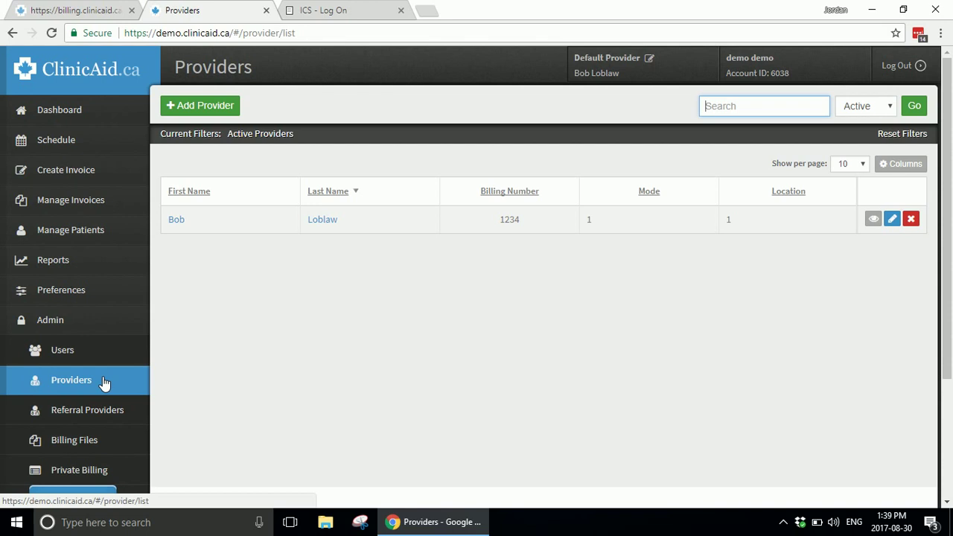
left_click(92, 199)
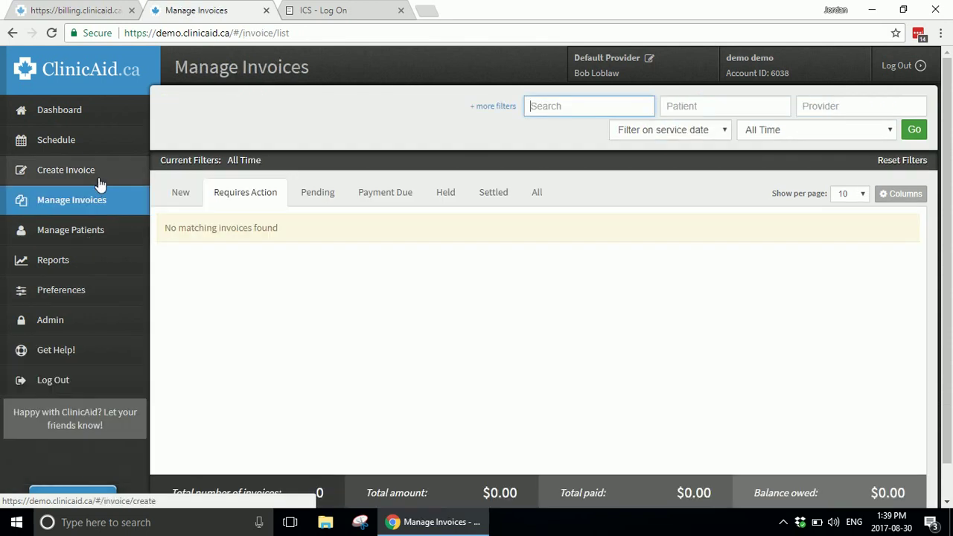
Step: Start a new invoice, pick the test patient from search, then clear the Patient field
left_click(100, 179)
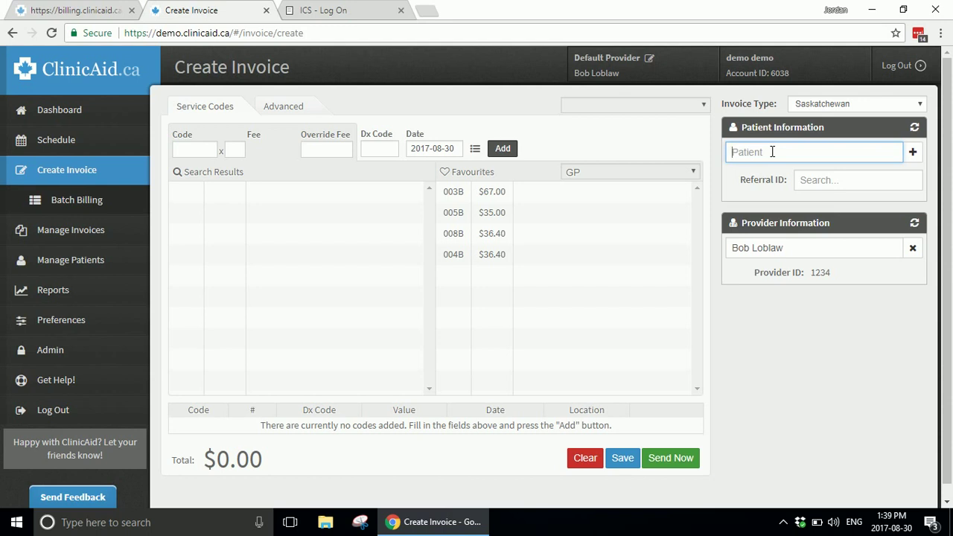
type("micke")
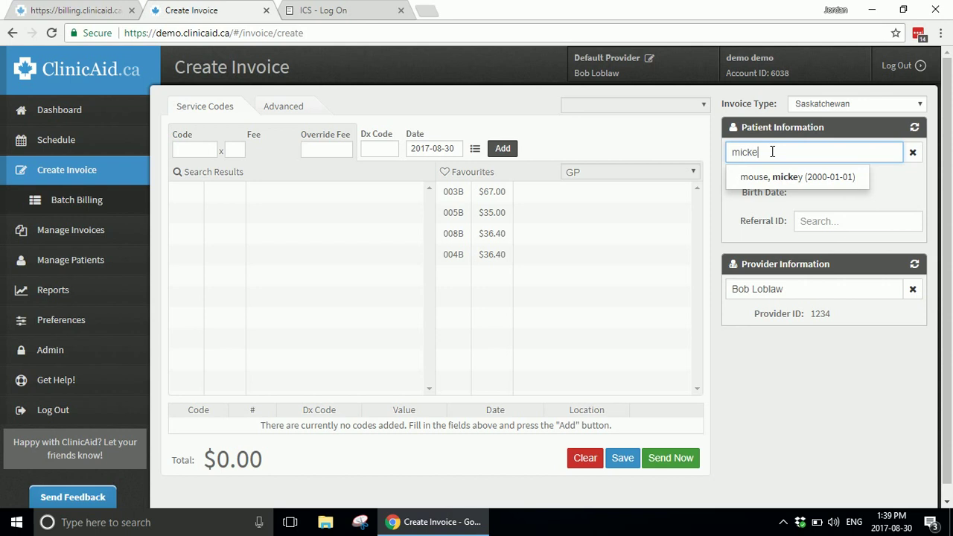
key("BackSpace")
key("BackSpace")
key("BackSpace")
key("BackSpace")
key("BackSpace")
type("test")
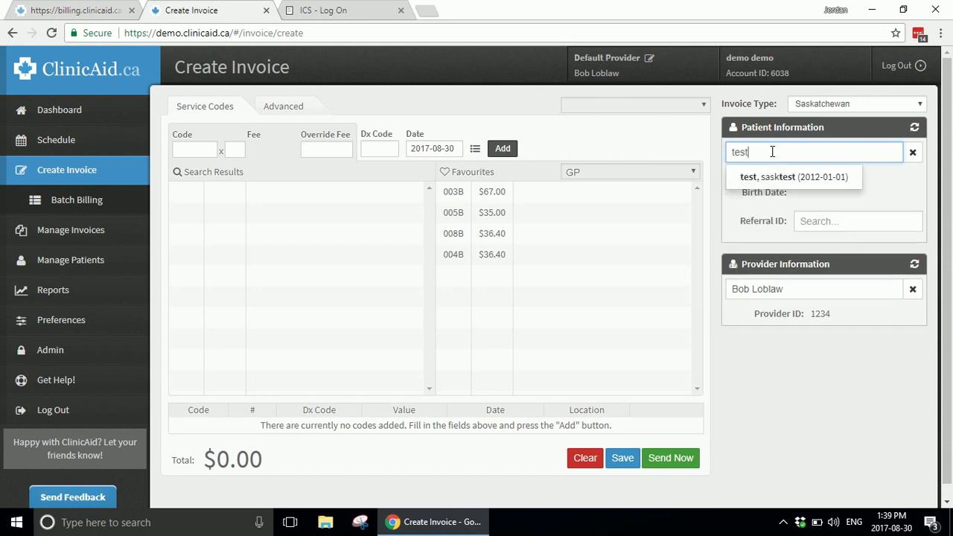
key("Down")
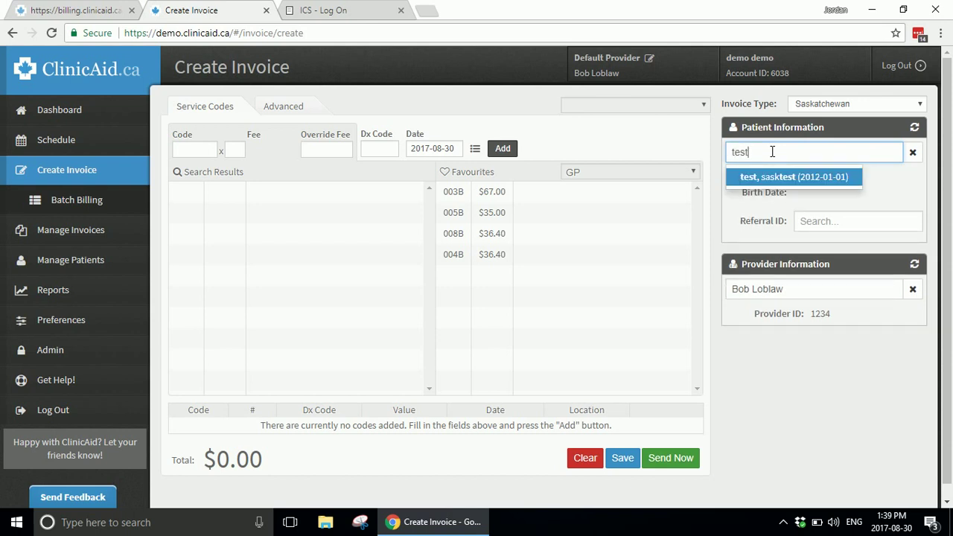
key("Return")
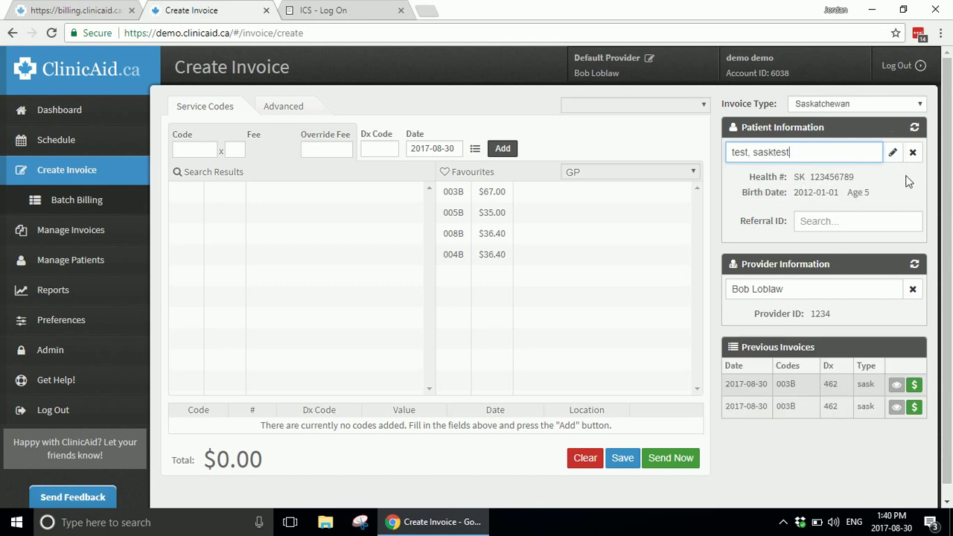
left_click(912, 154)
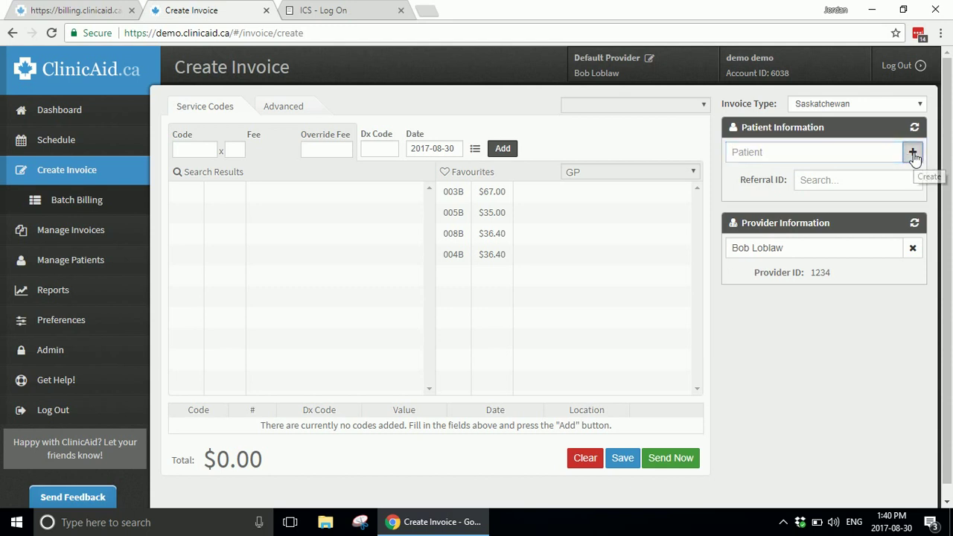
left_click(912, 155)
left_click_drag(734, 158, 542, 87)
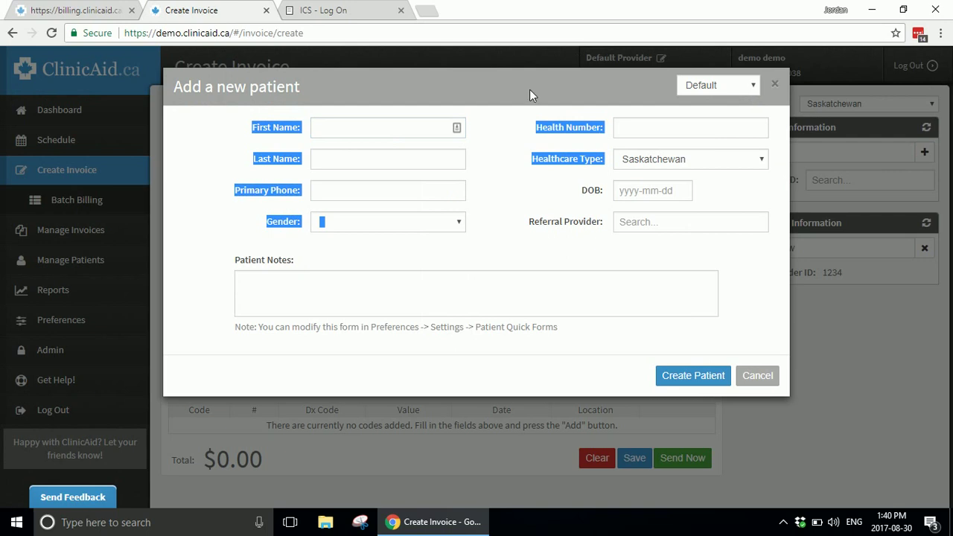
left_click(530, 89)
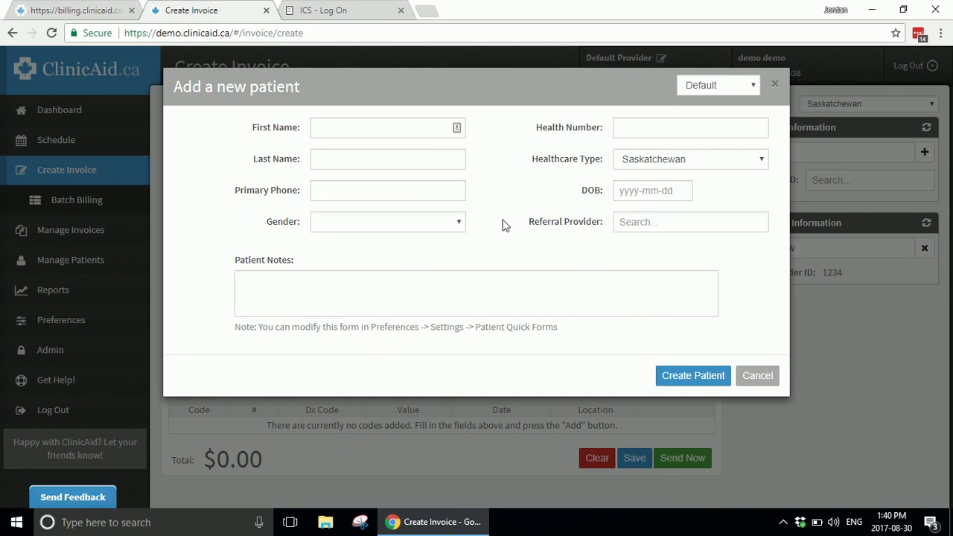
left_click(756, 375)
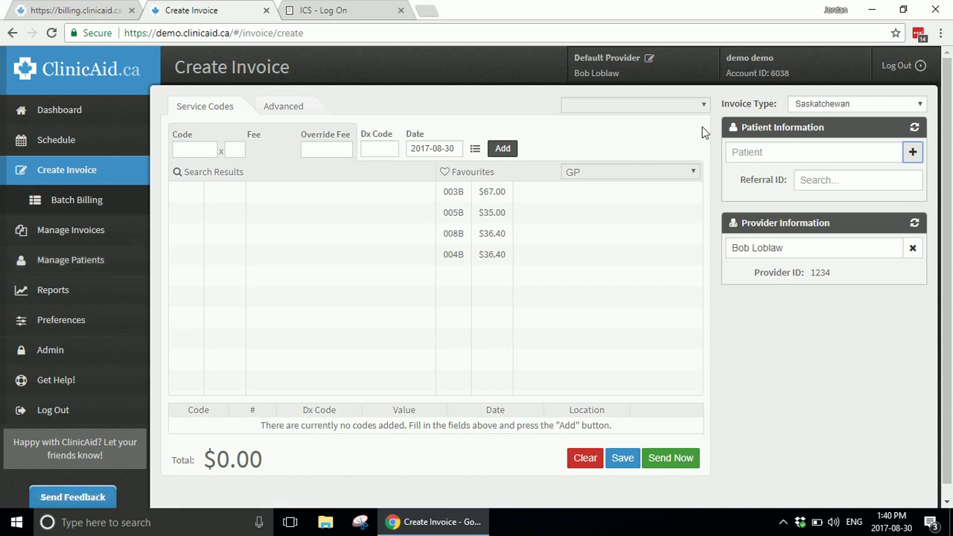
left_click(814, 155)
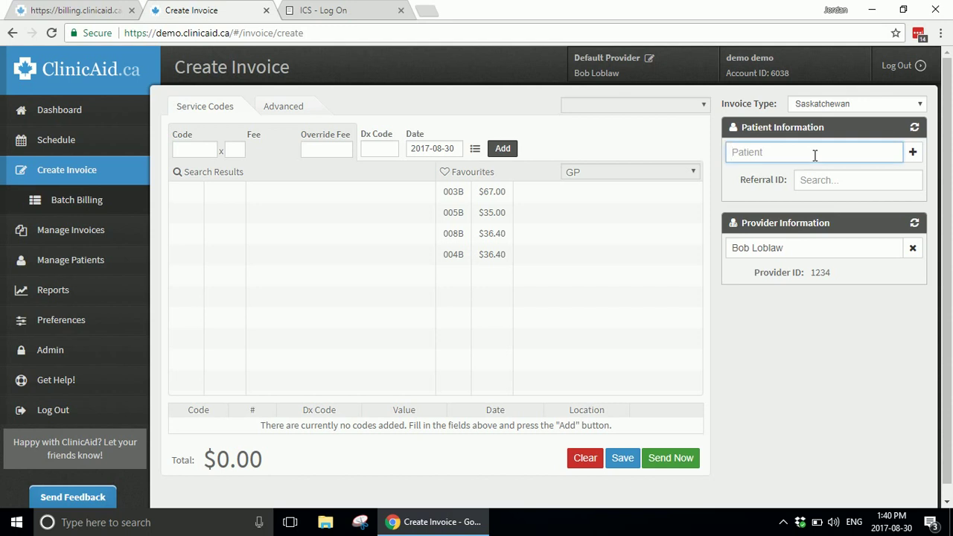
Step: Create the new patient with health number, Male gender and birth date 2002-02-02
type("donald duck")
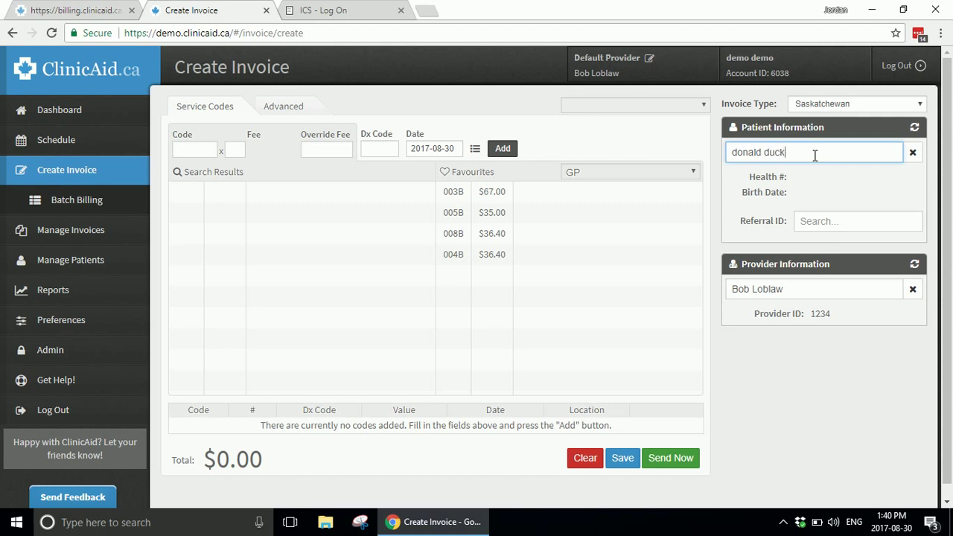
key("Return")
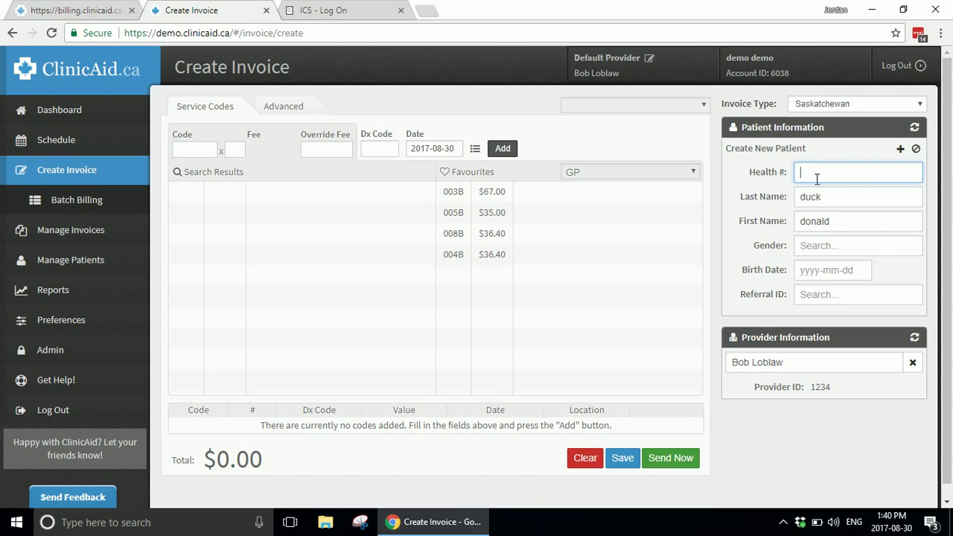
type("555555555")
left_click(832, 248)
left_click(821, 270)
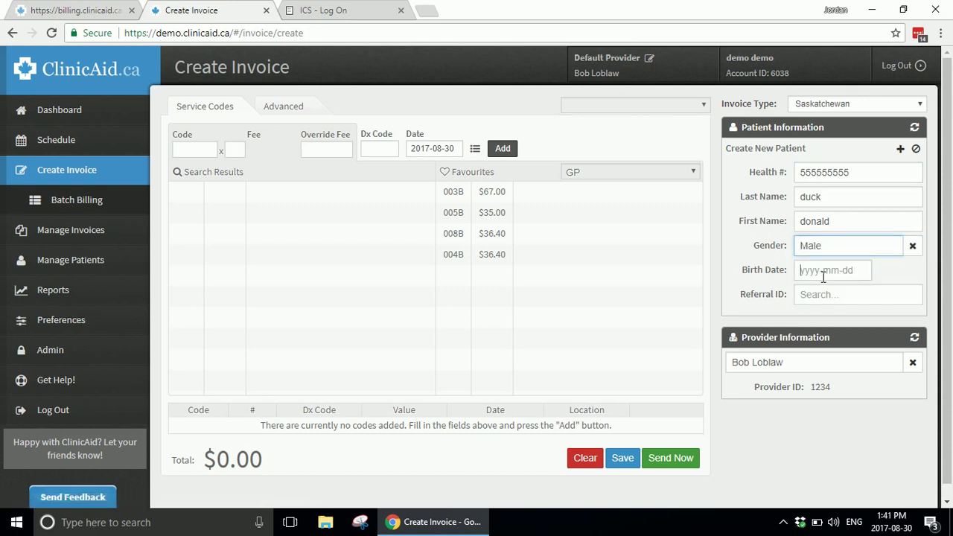
left_click(823, 271)
type("2002")
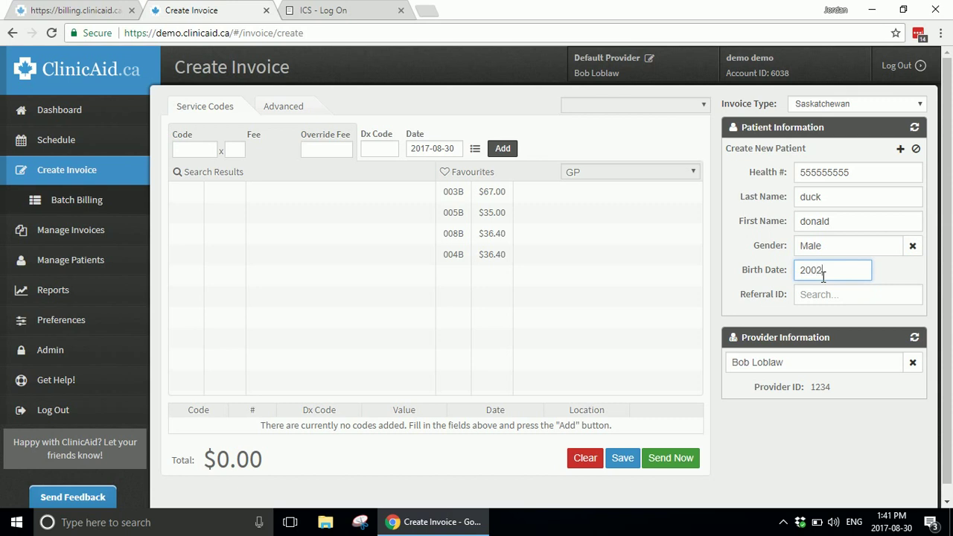
type("0202")
Step: Try referral IDs 2123 and 5060 from suggestions, then leave Referral ID empty
left_click(822, 289)
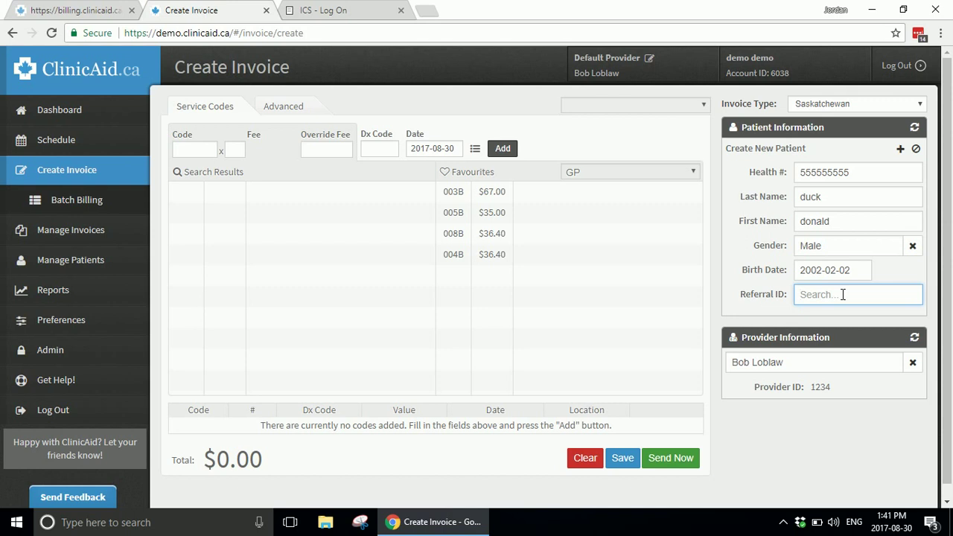
type("123")
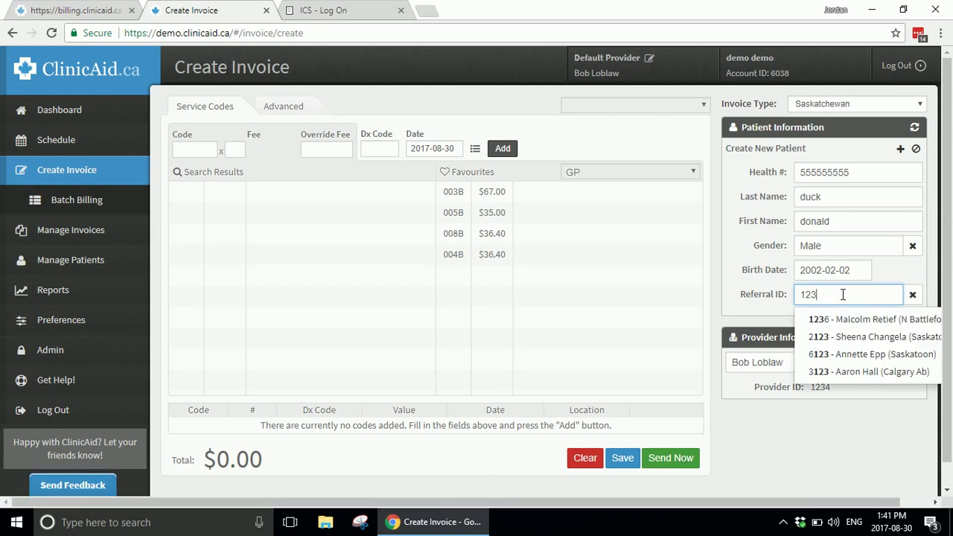
left_click(835, 339)
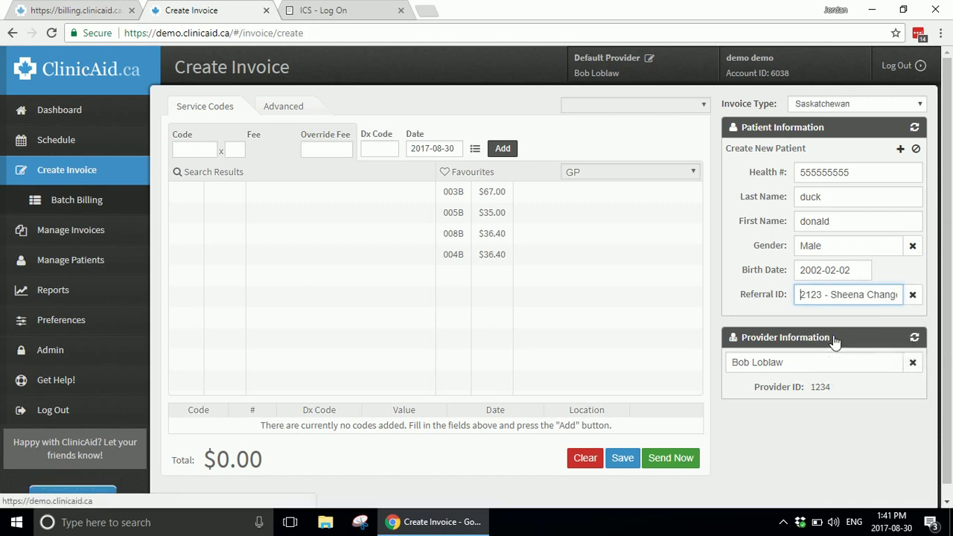
left_click(912, 295)
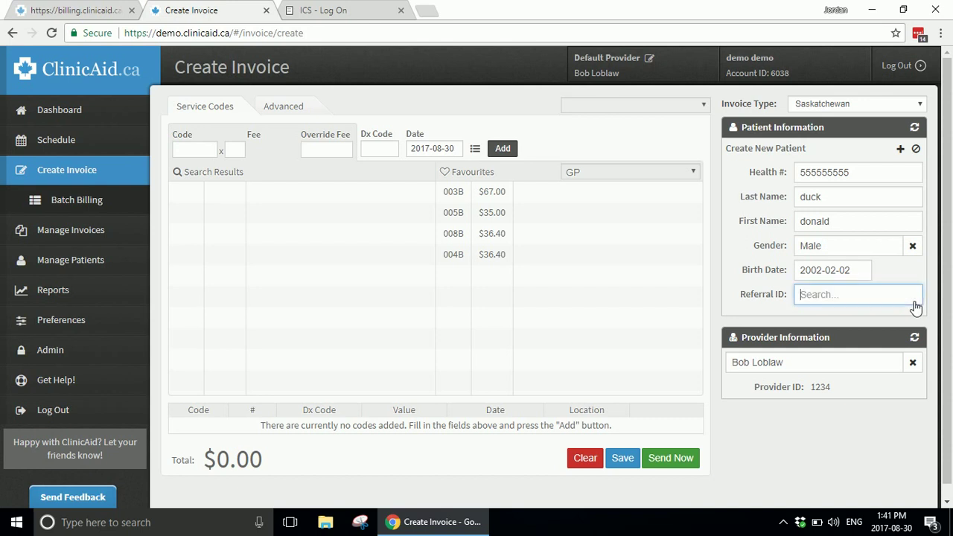
type("john")
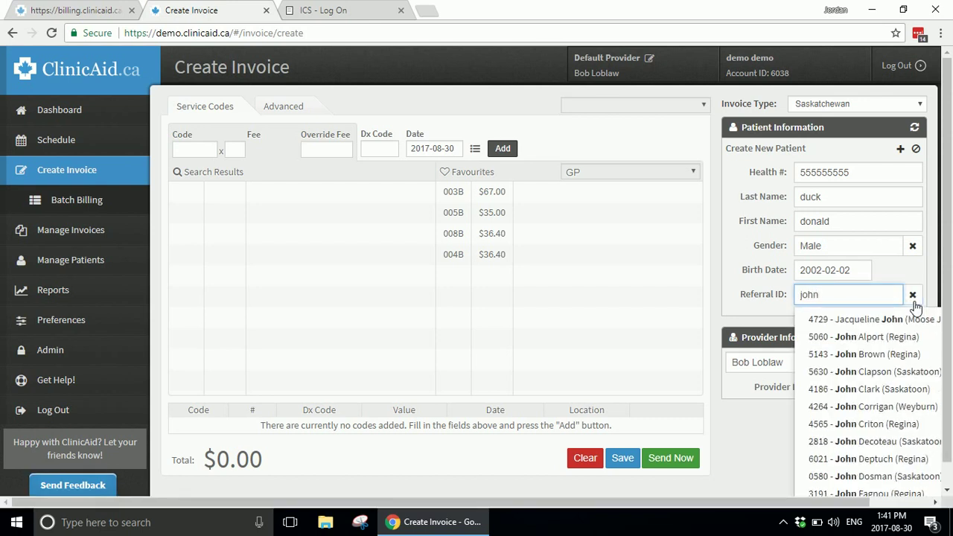
left_click(867, 336)
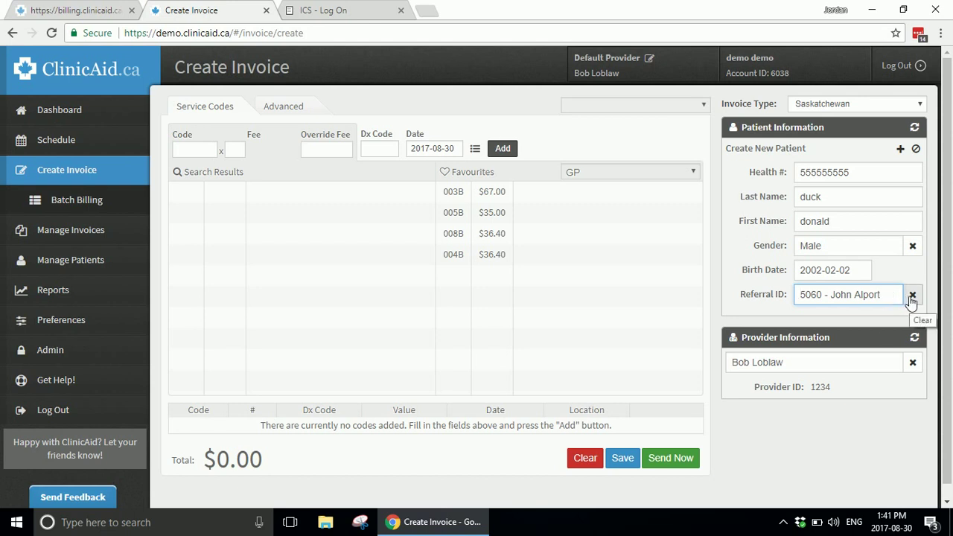
left_click(911, 299)
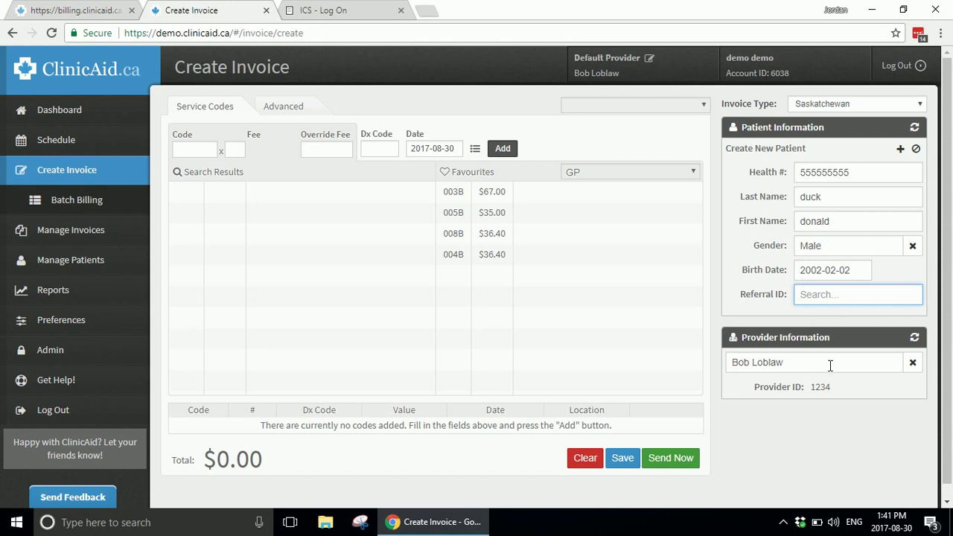
Step: Reselect provider 1234 and fill in favourite service code 003B, one unit at $67.00
left_click(913, 362)
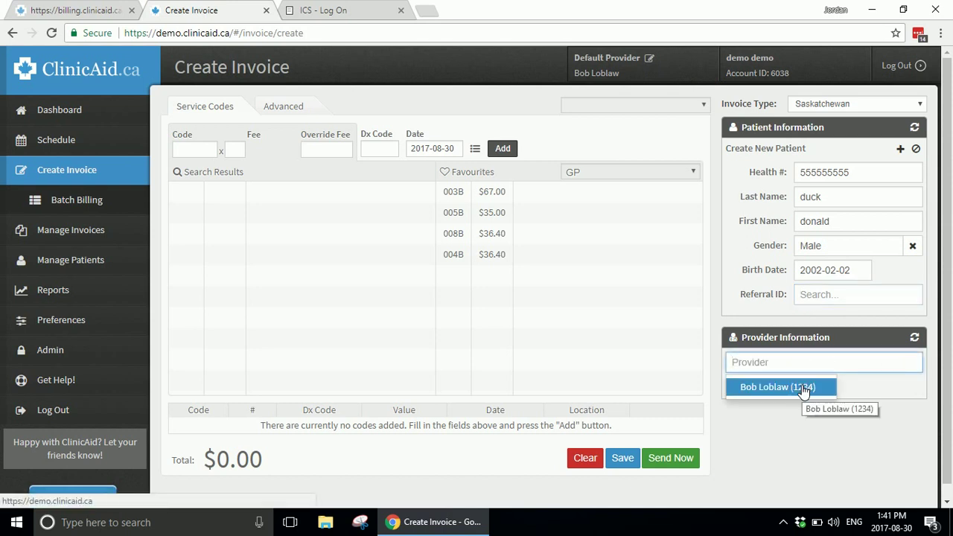
left_click(802, 387)
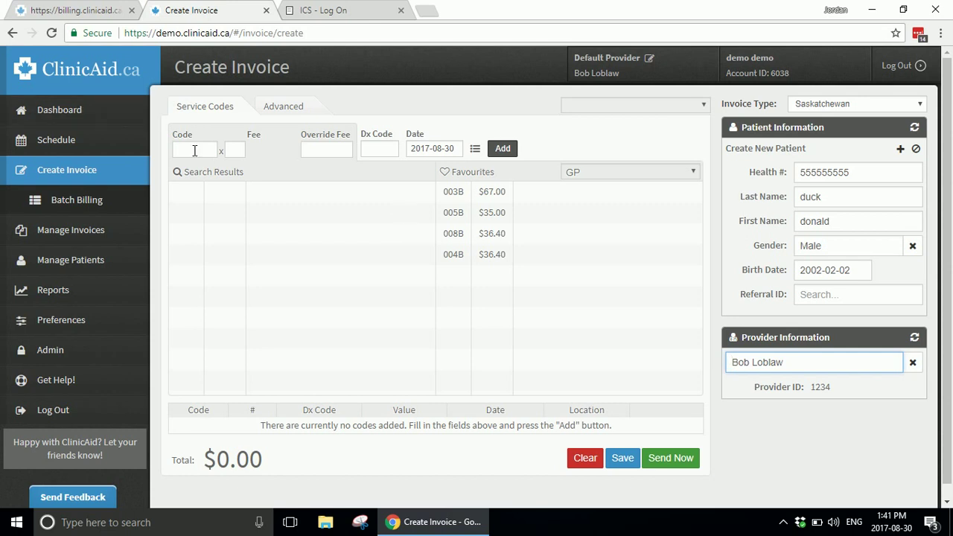
left_click(195, 150)
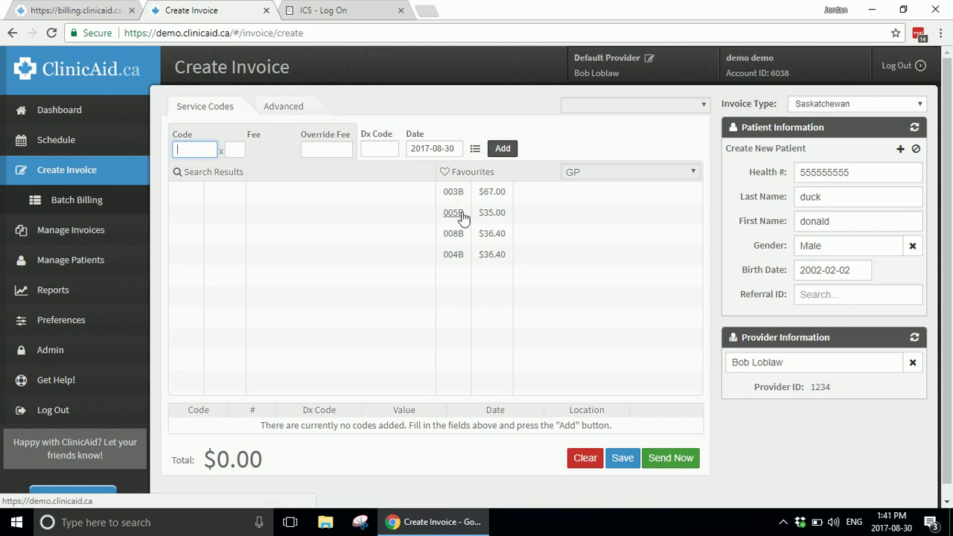
left_click(459, 198)
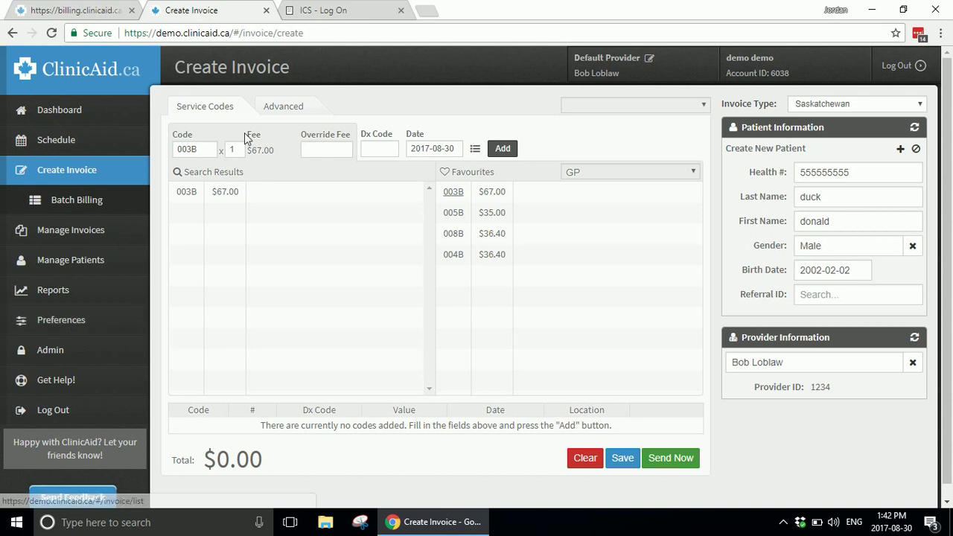
Step: Re-search the service code, keep favourite 003B at $67.00, and bring up the Dx favourites
double_click(201, 151)
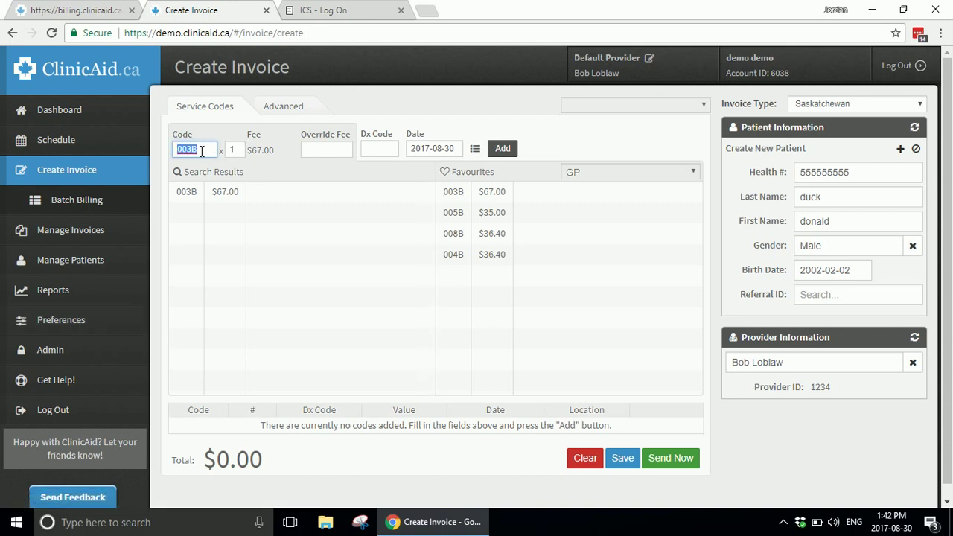
type("000")
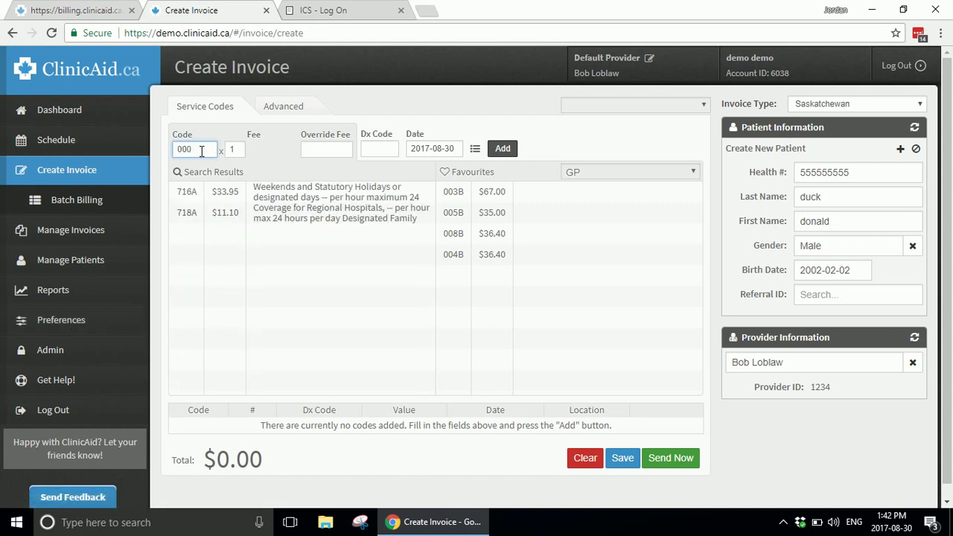
key("BackSpace")
type("3B")
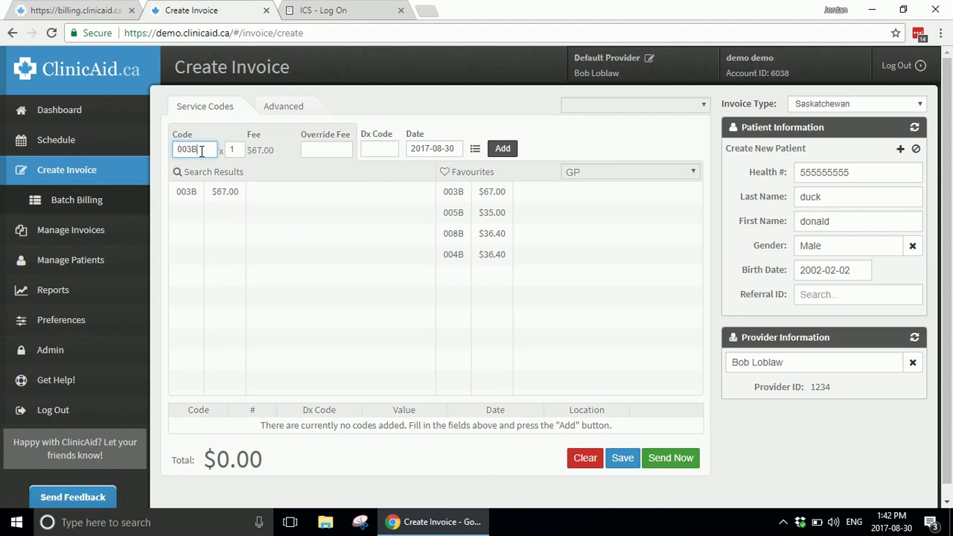
key("BackSpace")
key("BackSpace")
key("BackSpace")
key("BackSpace")
type("asses")
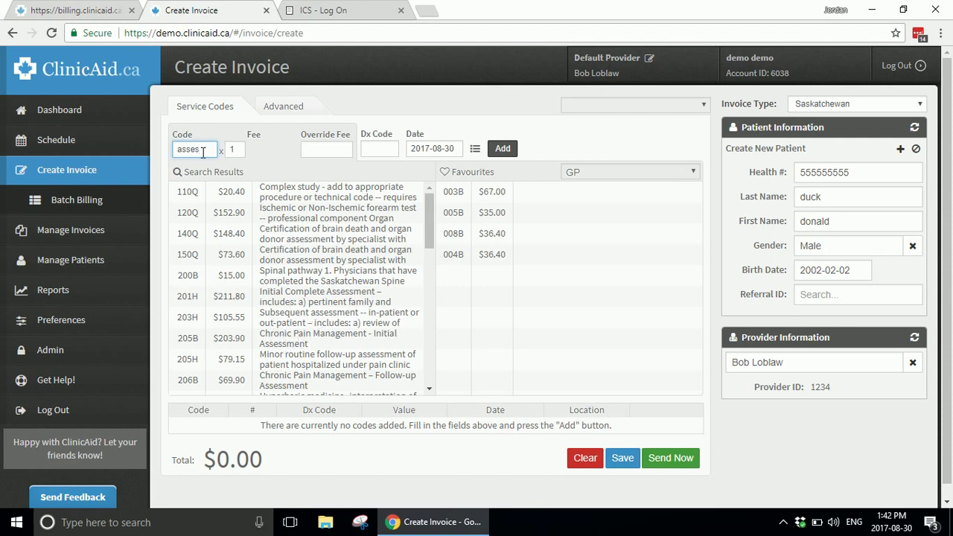
left_click(453, 192)
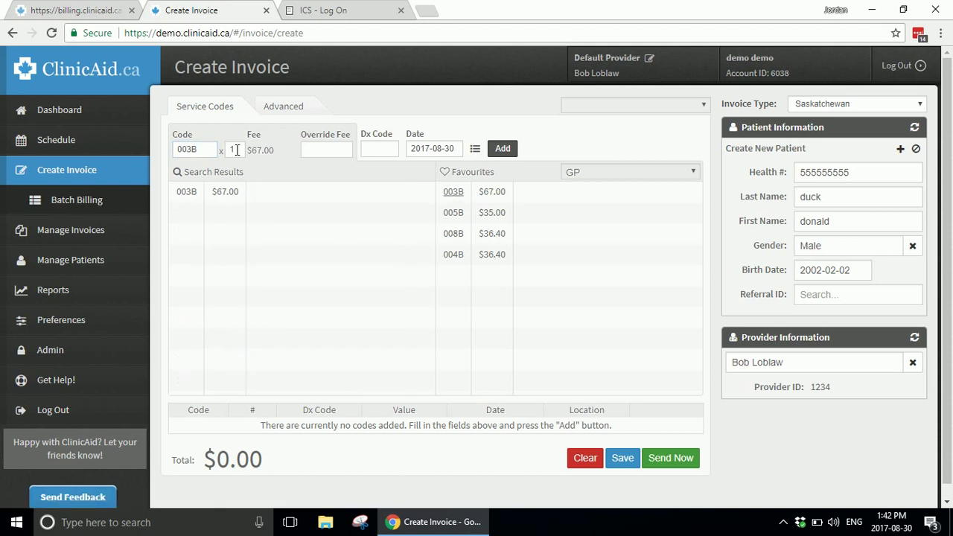
left_click(370, 147)
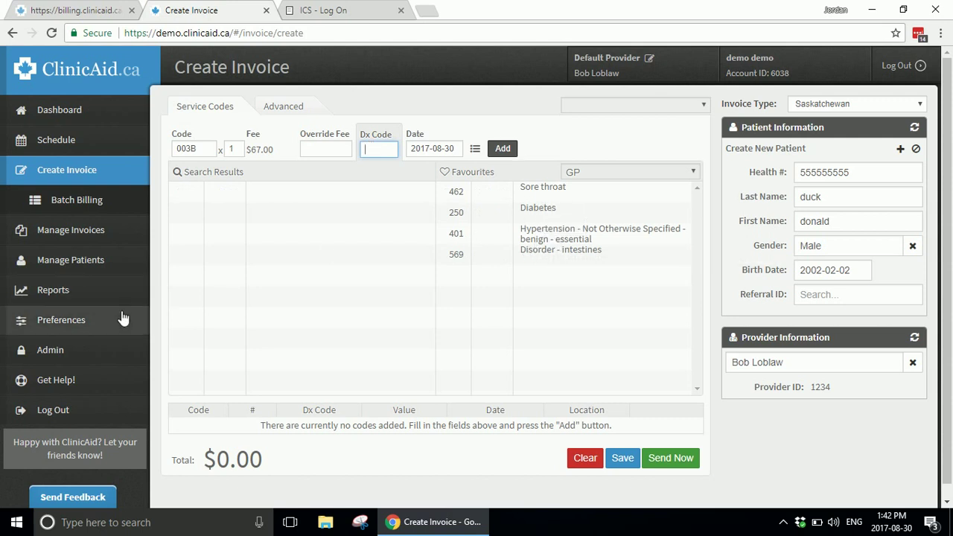
Step: Replace diagnosis 250 with 462 Sore throat and set the service date to 2017-08-29
left_click(457, 215)
double_click(385, 151)
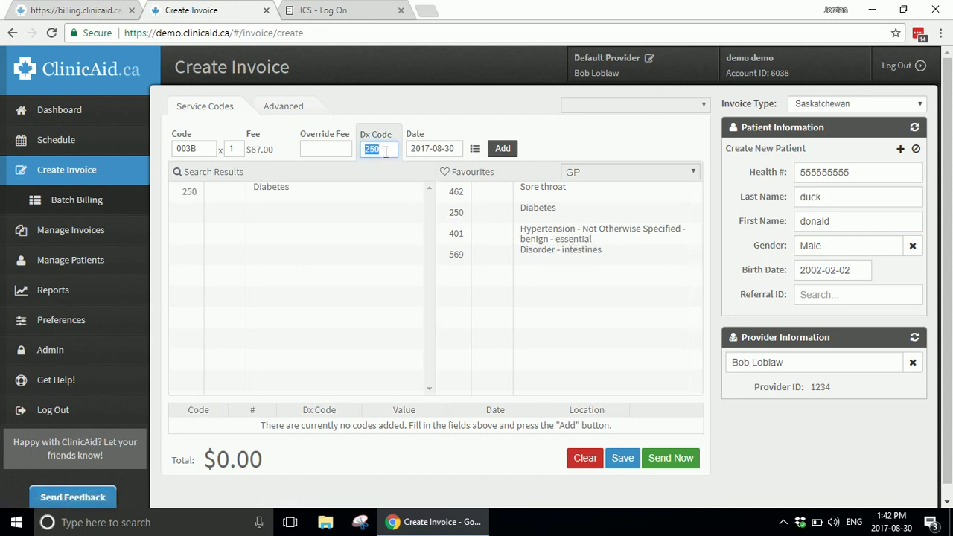
type("sore thro")
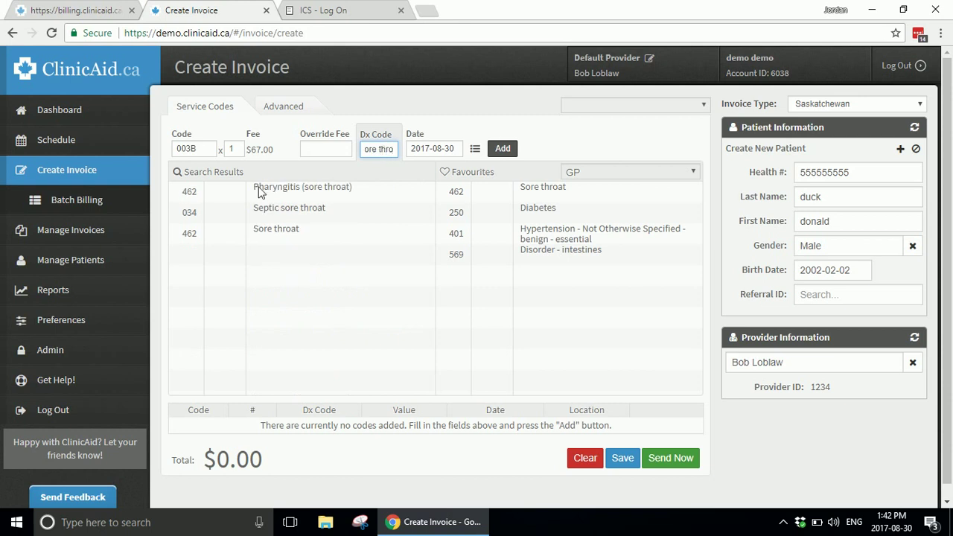
left_click(191, 237)
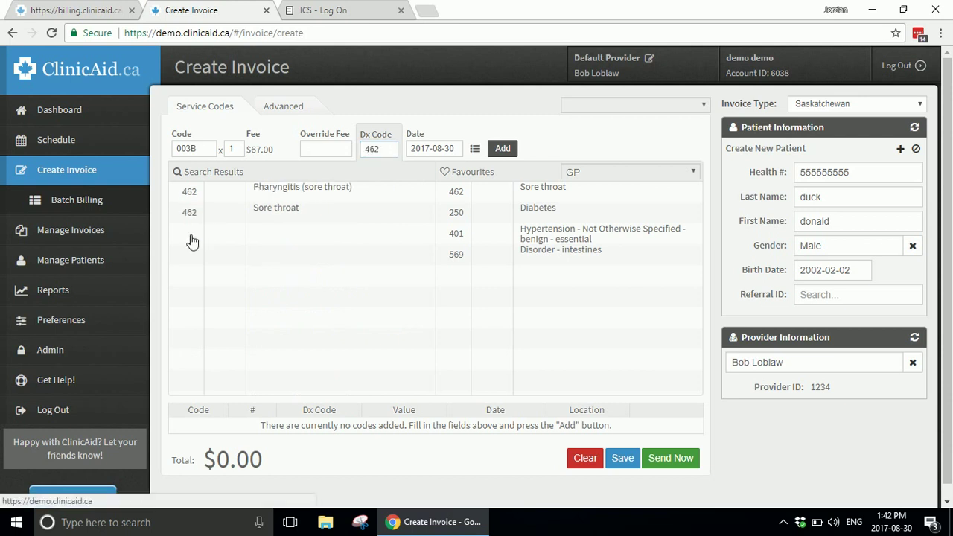
left_click(437, 150)
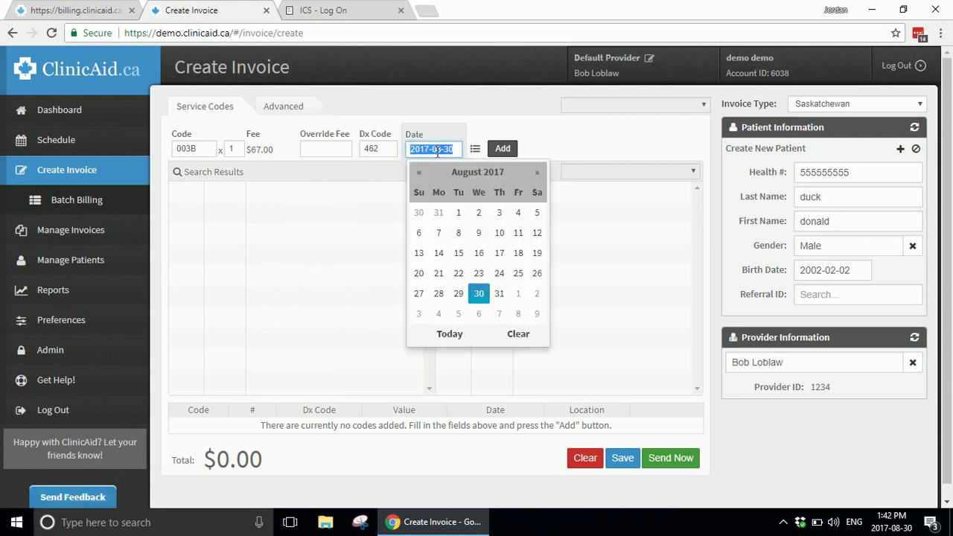
left_click(459, 294)
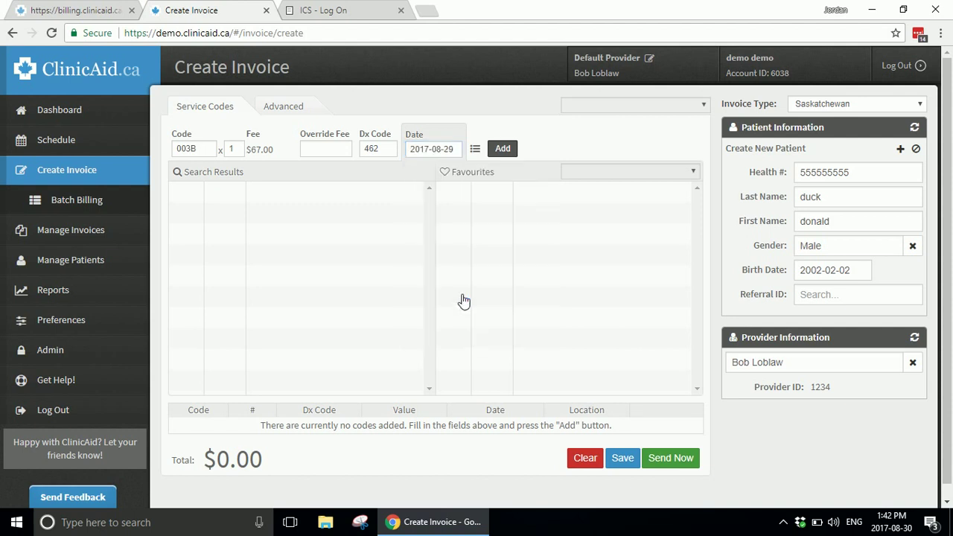
Step: Add the 003B line for $67.00 to the invoice and save it
left_click(514, 155)
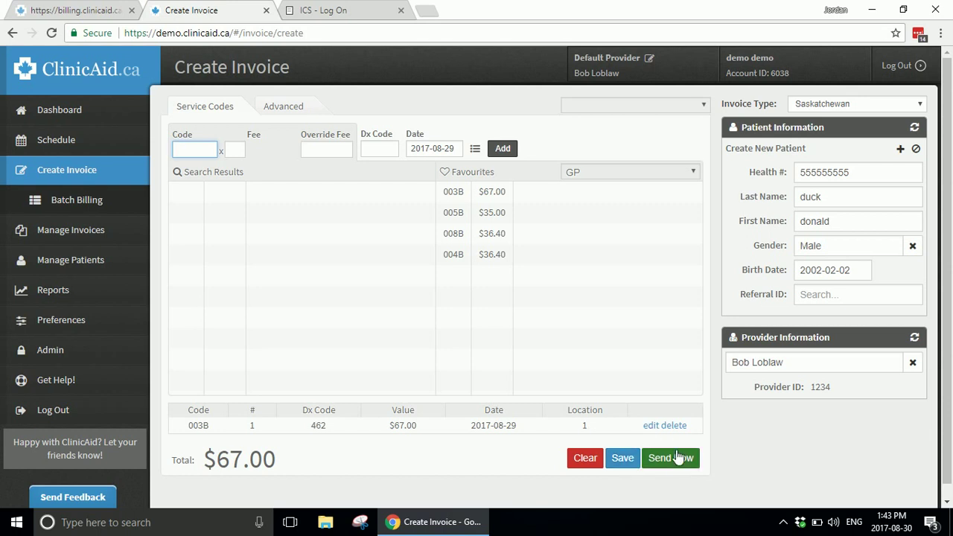
left_click(622, 458)
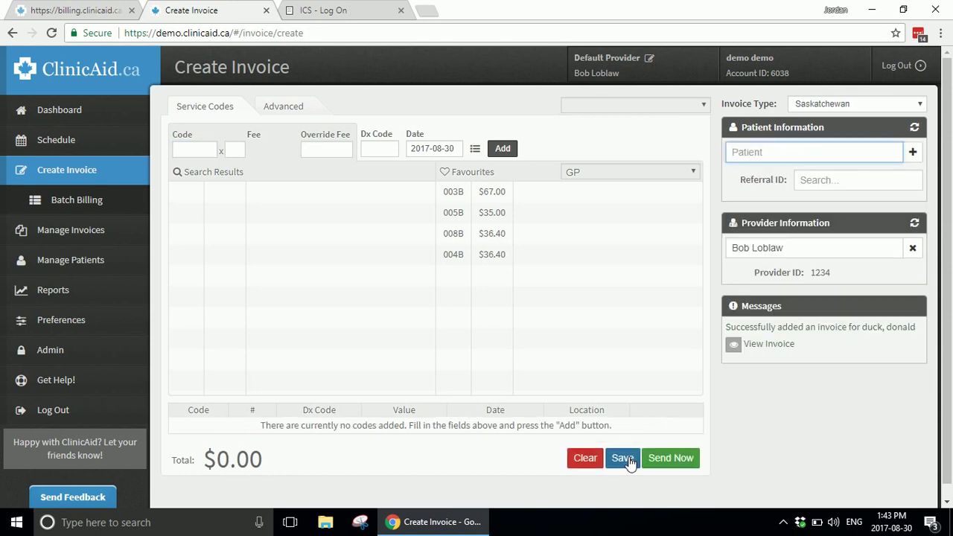
left_click(764, 348)
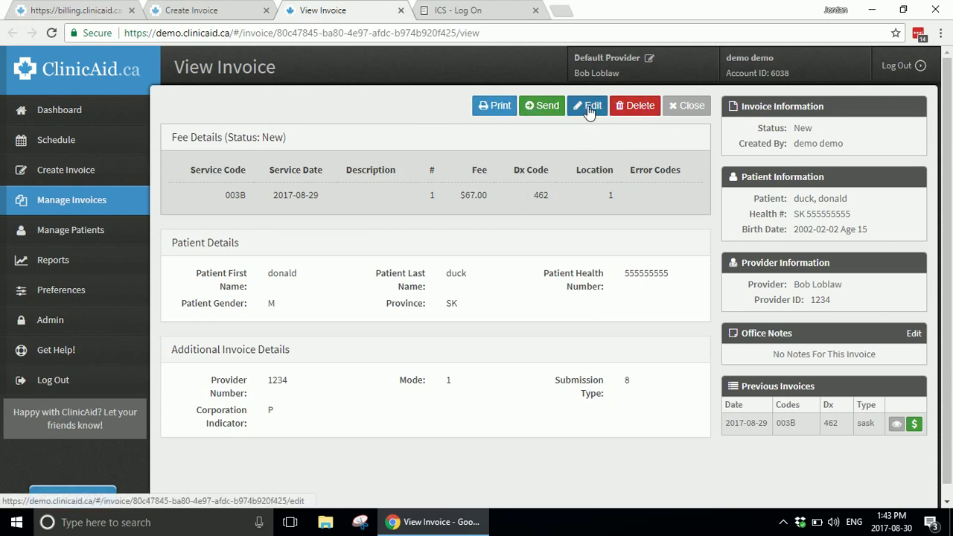
left_click(401, 9)
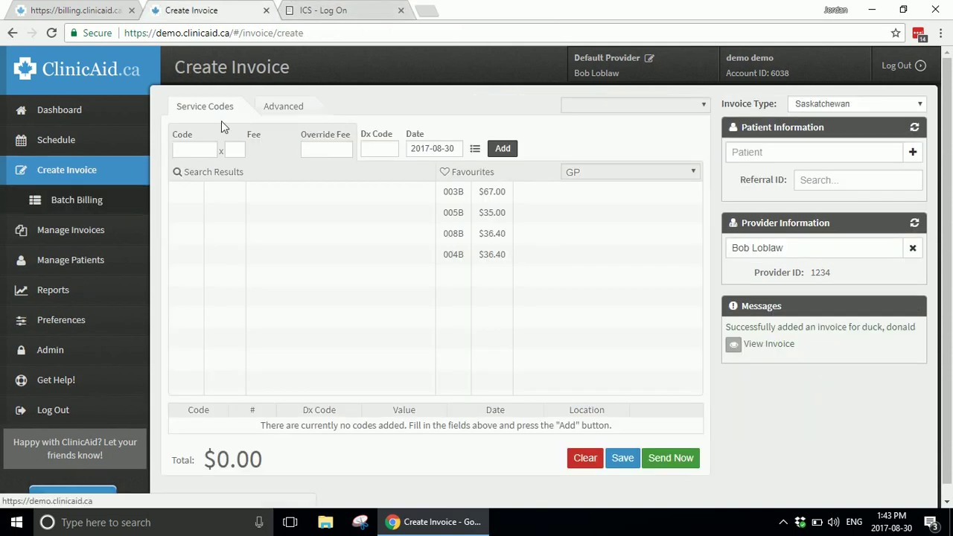
Step: Select and send the new $67.00 invoice from the New tab, then open Admin > Billing Files
left_click(124, 240)
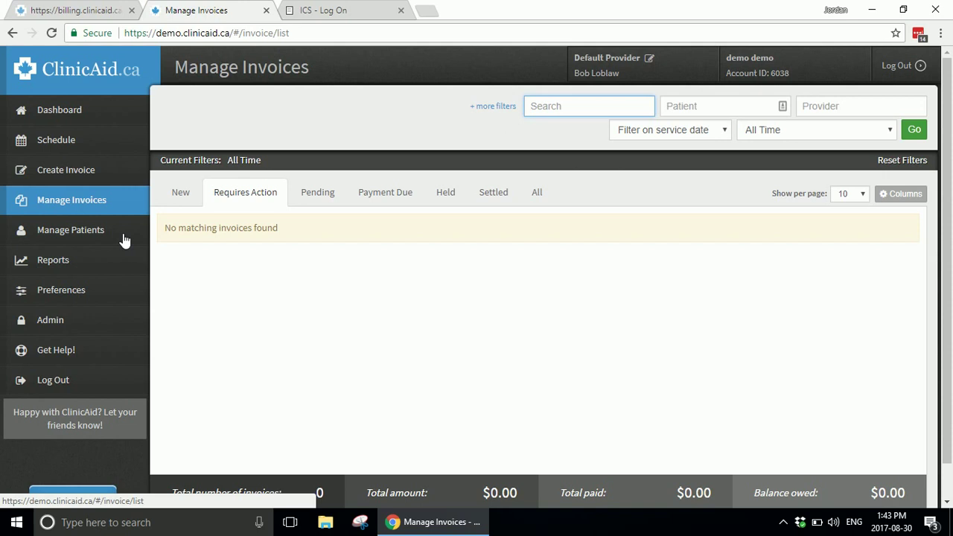
left_click(180, 195)
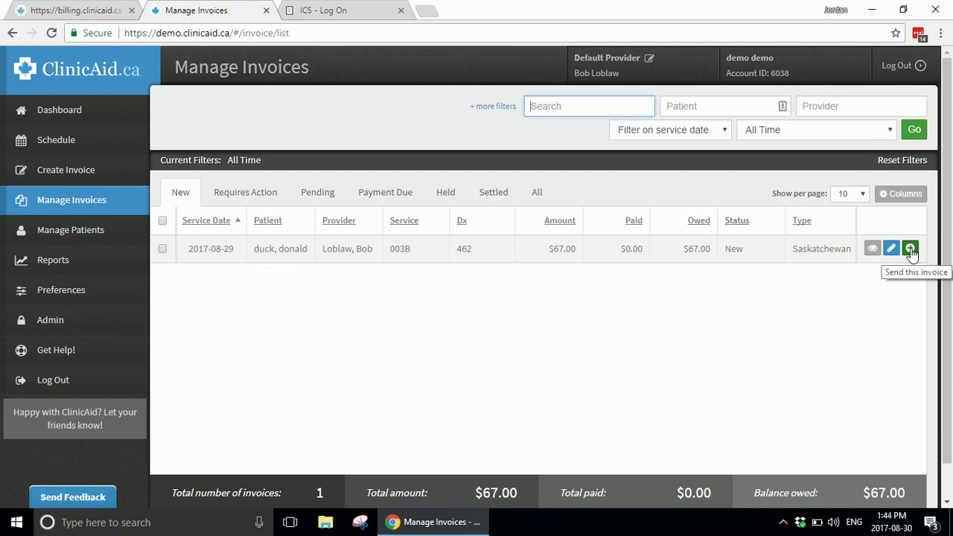
left_click(163, 222)
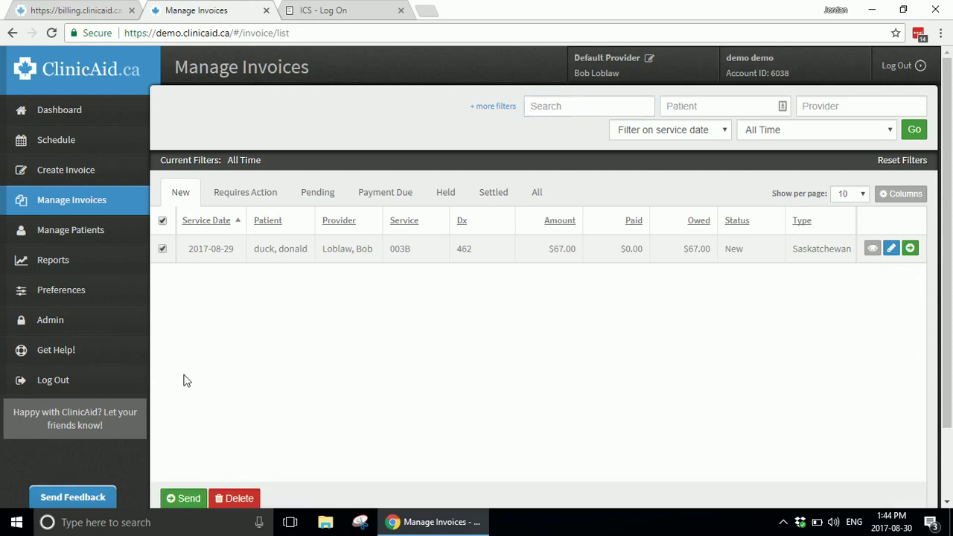
left_click(184, 500)
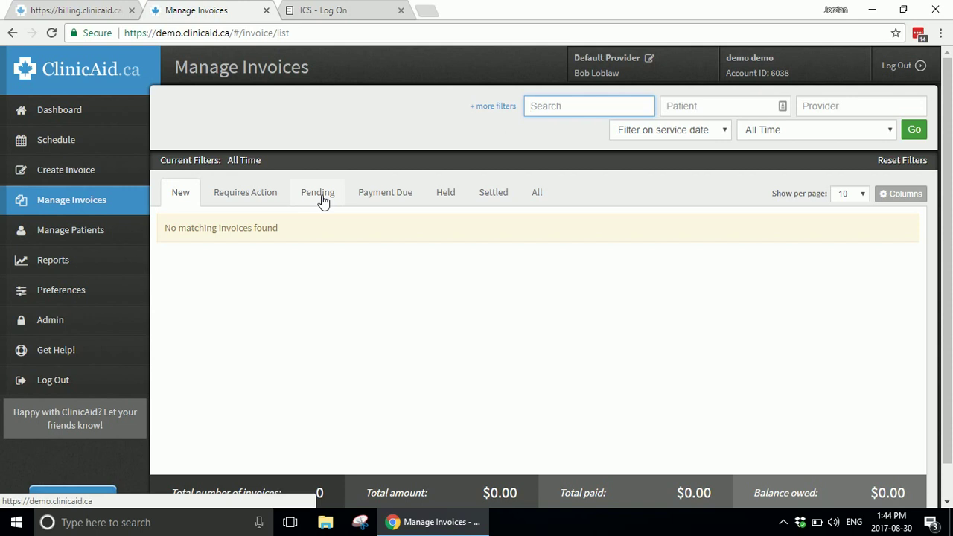
left_click(81, 325)
left_click(63, 442)
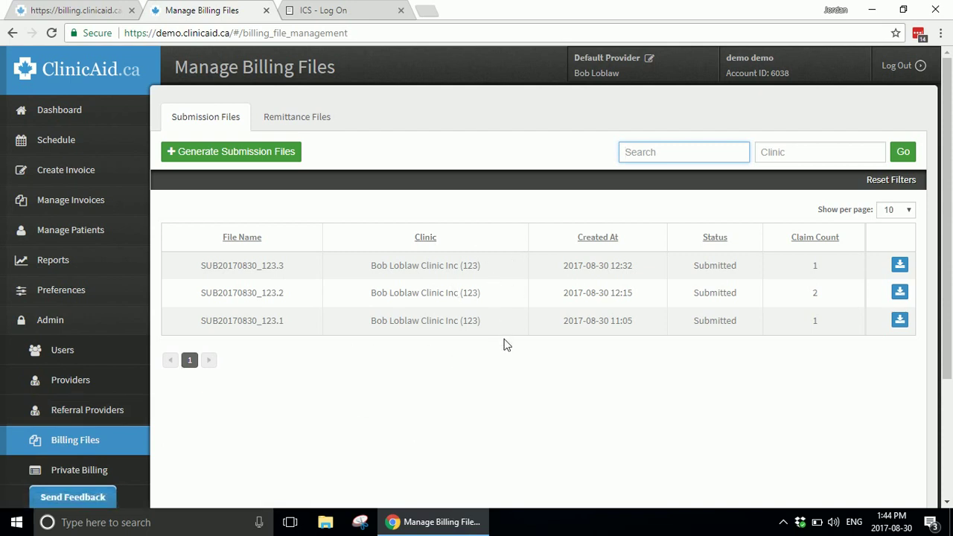
Step: Generate submission files for all providers, download SUB20170830_123.4, then show the ICS log-on tab
left_click(275, 152)
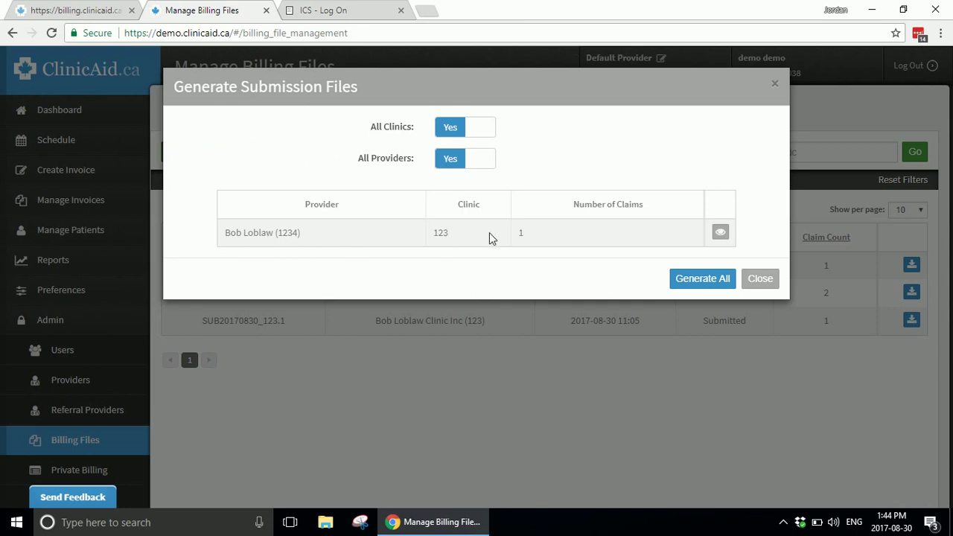
left_click(707, 282)
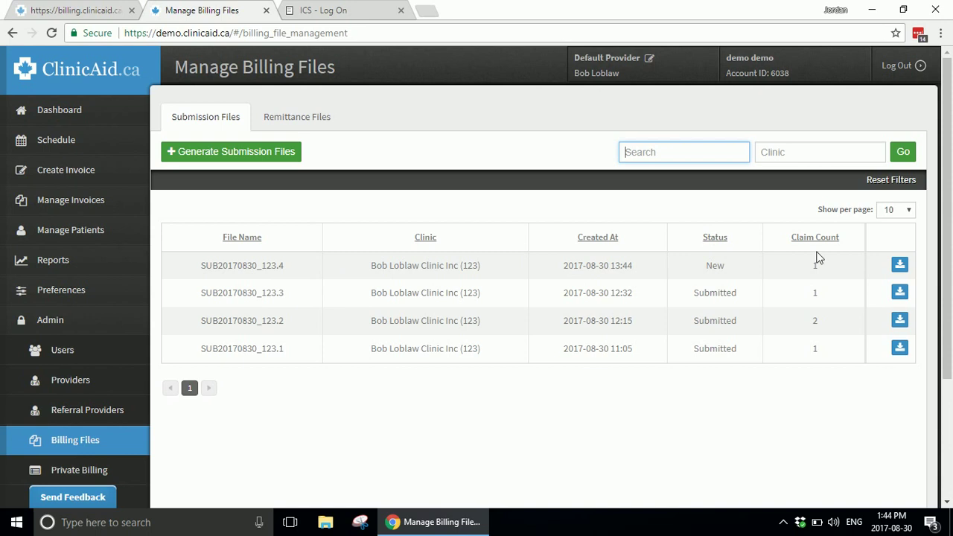
left_click(899, 269)
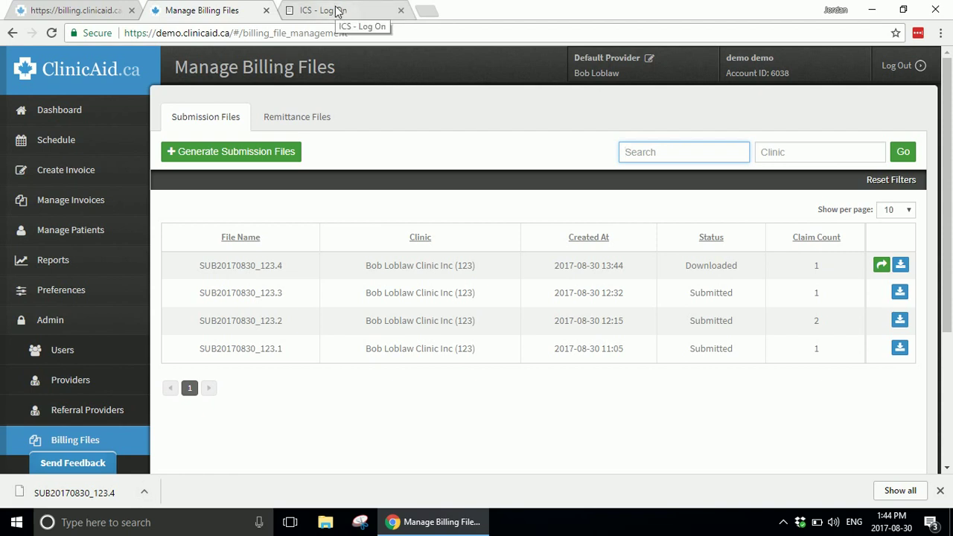
left_click(336, 11)
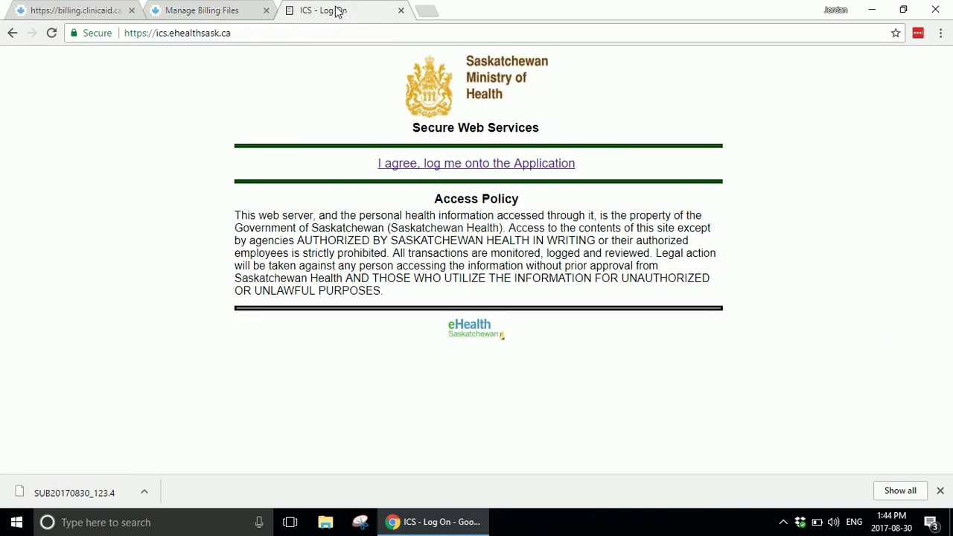
Step: Accept the ICS access policy ('I agree, log me onto the Application') to reach the dashboard
left_click(447, 166)
left_click(447, 164)
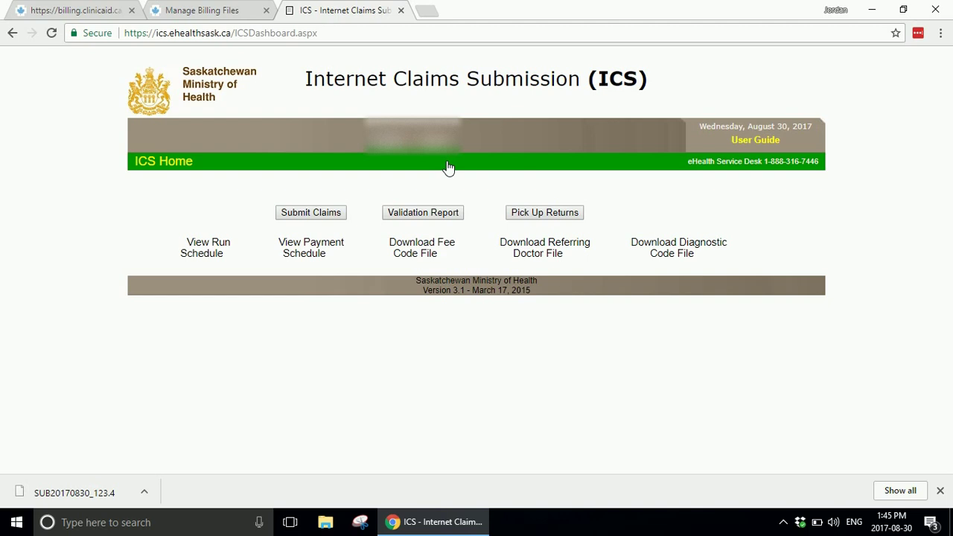
Step: Choose SUB20170830_123.4 from Downloads on the Submit Claims page, then go back to the dashboard
left_click(328, 214)
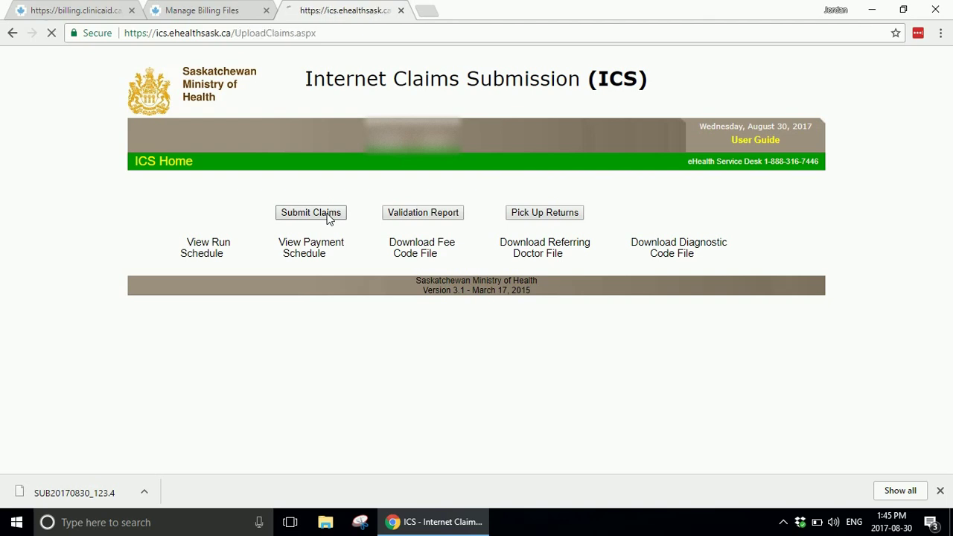
left_click(149, 216)
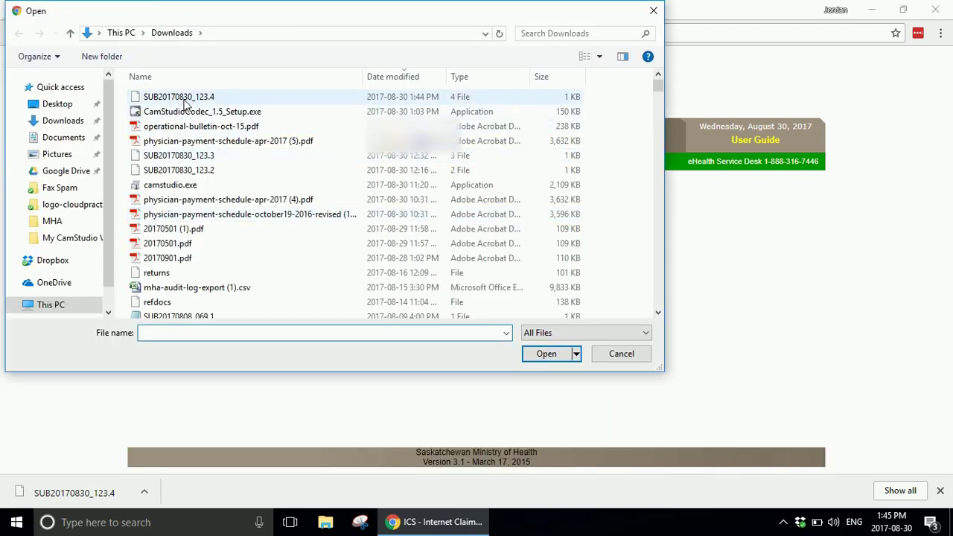
left_click(185, 103)
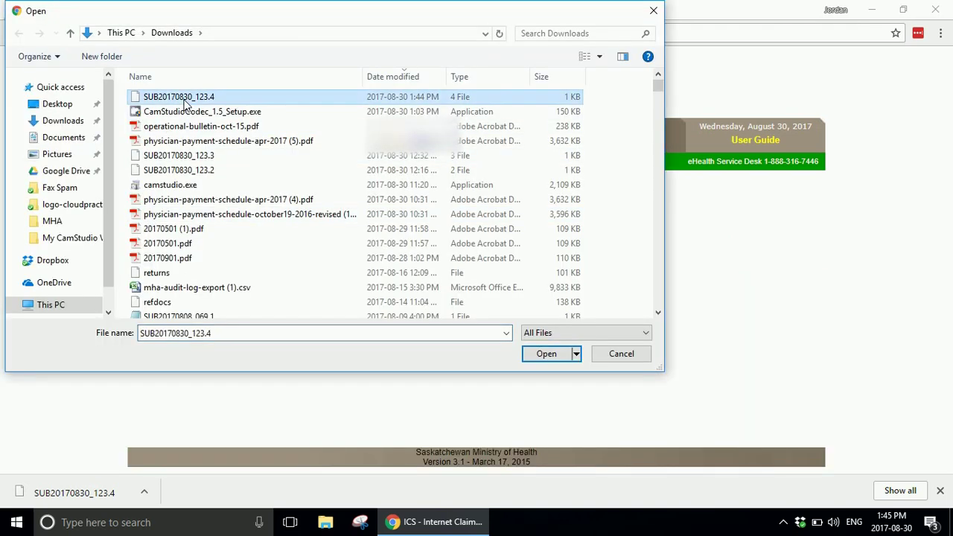
left_click(554, 357)
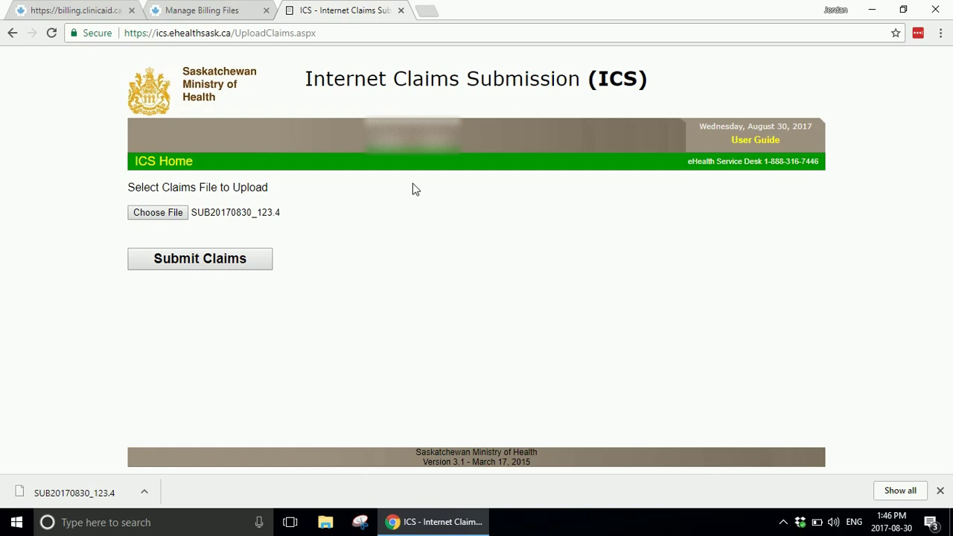
left_click(8, 37)
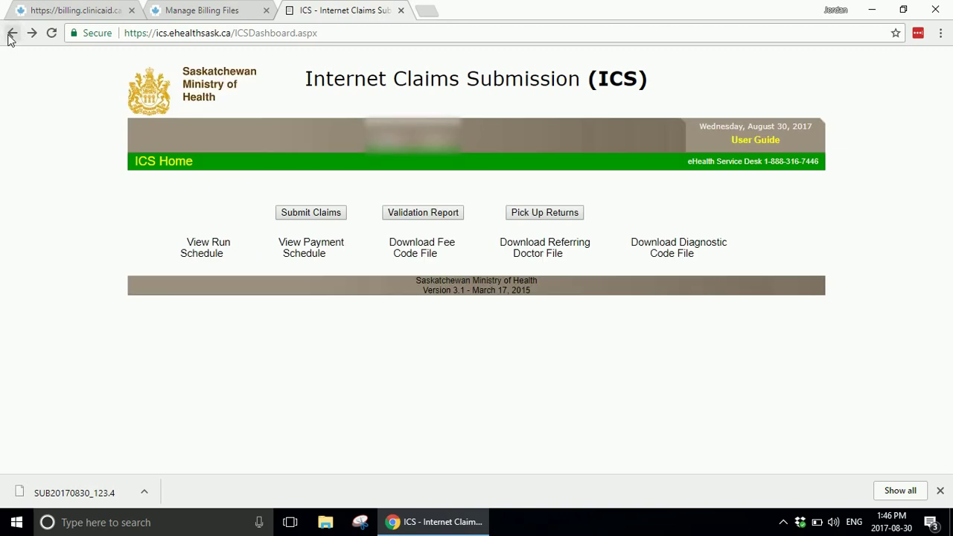
Step: Glance at the browser history, then return to ClinicAid's Manage Billing Files tab
right_click(9, 37)
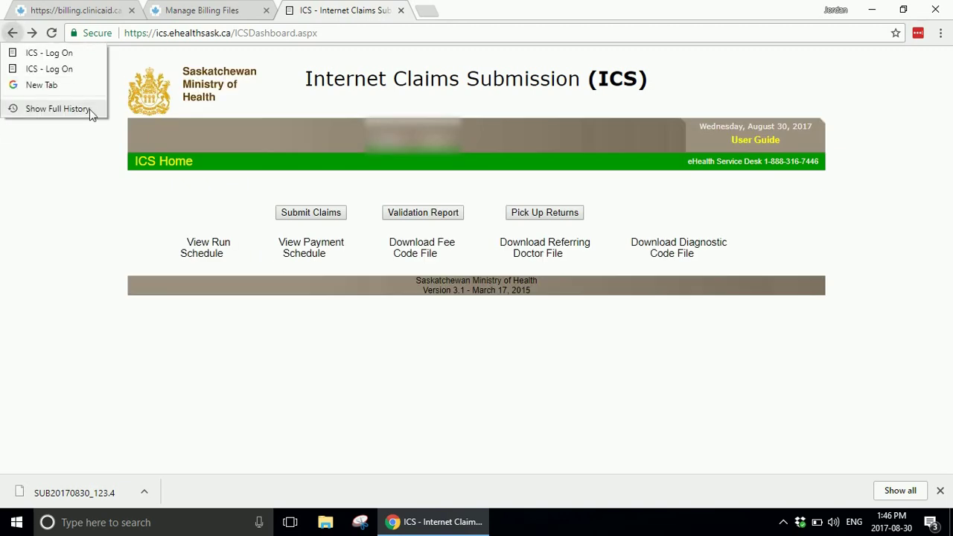
left_click(251, 261)
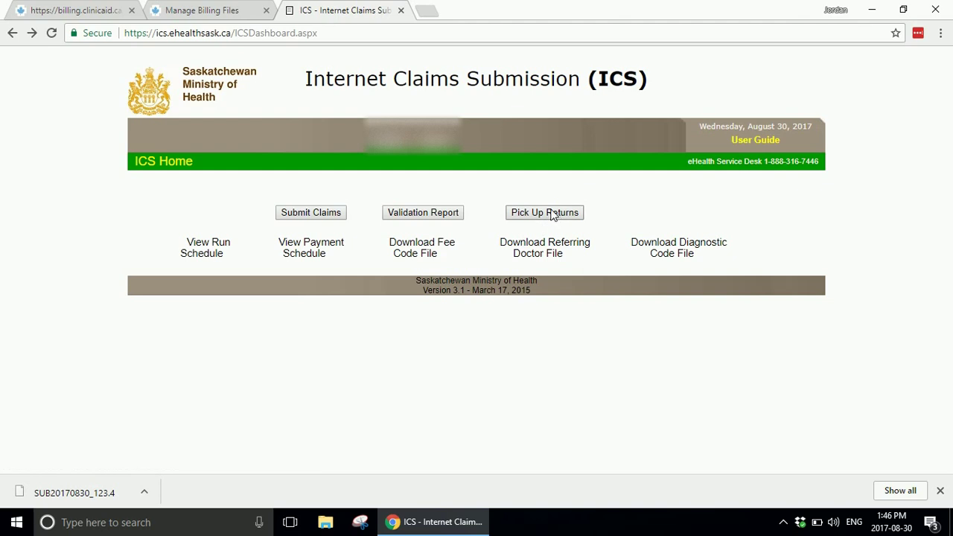
left_click(219, 8)
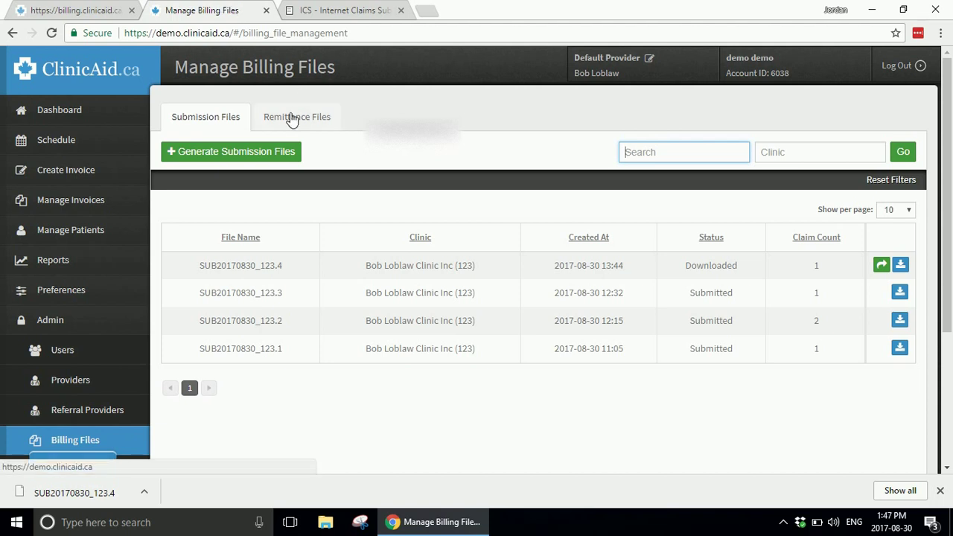
Step: Show Manage Invoices' Requires Action tab, which lists no invoices and $0.00 totals
left_click(363, 6)
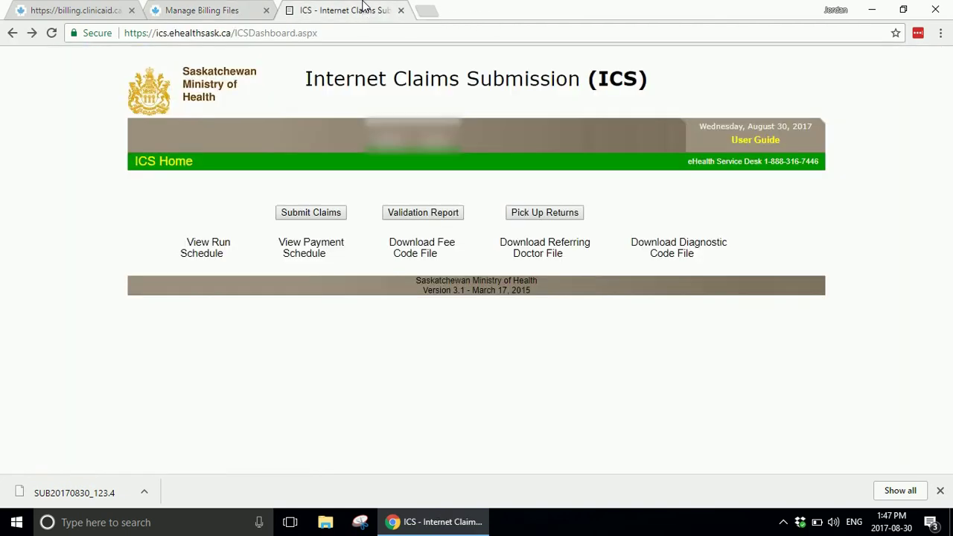
left_click(228, 8)
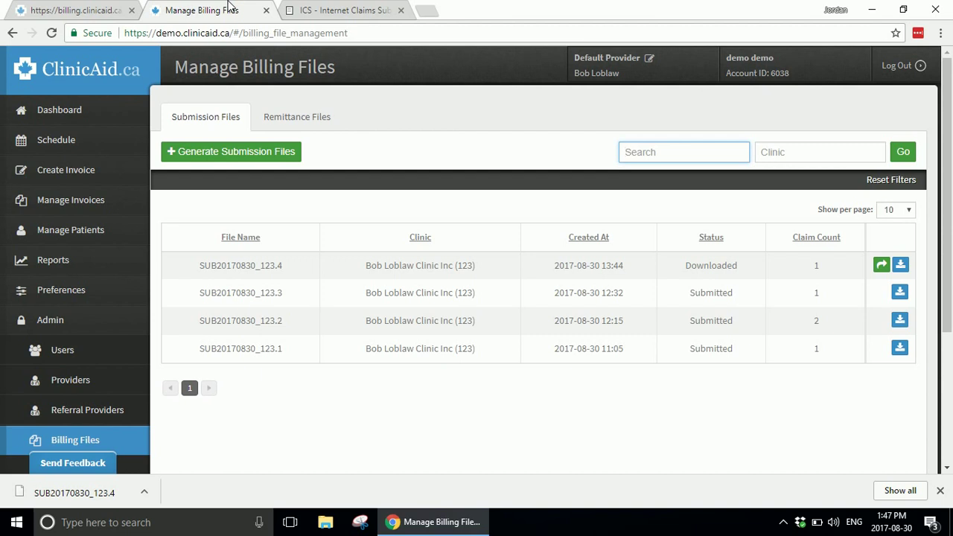
left_click(87, 201)
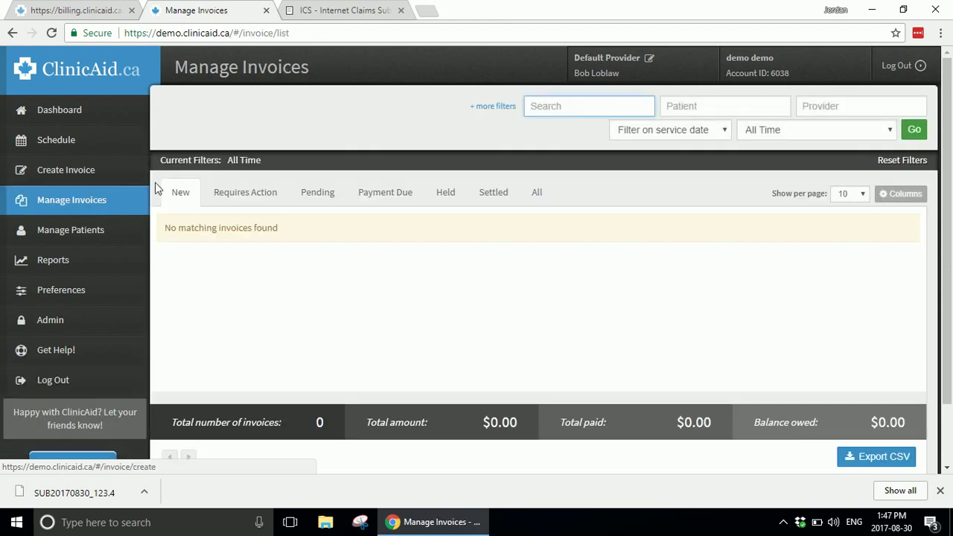
left_click(250, 195)
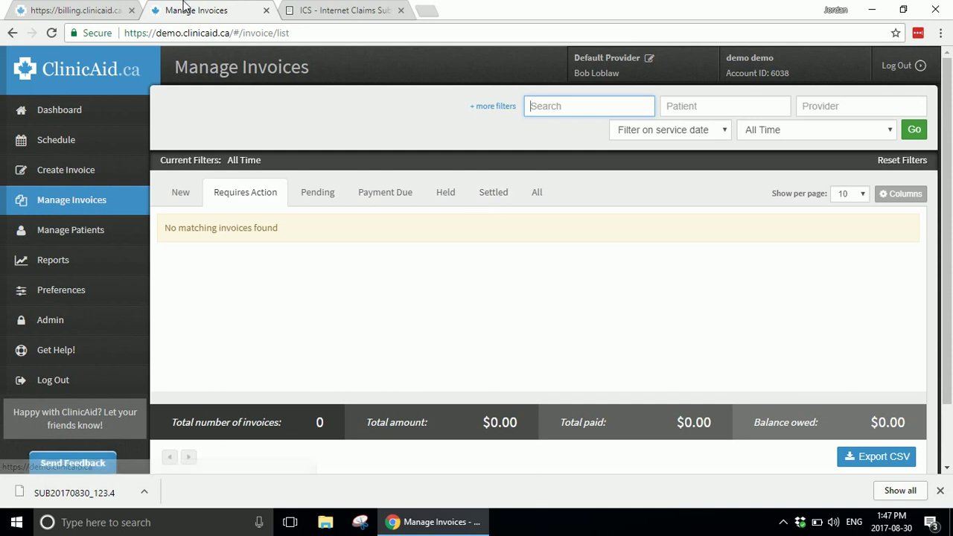
Step: Load clinicaid.ca in the first tab and scroll down its HELP contact page
left_click(54, 10)
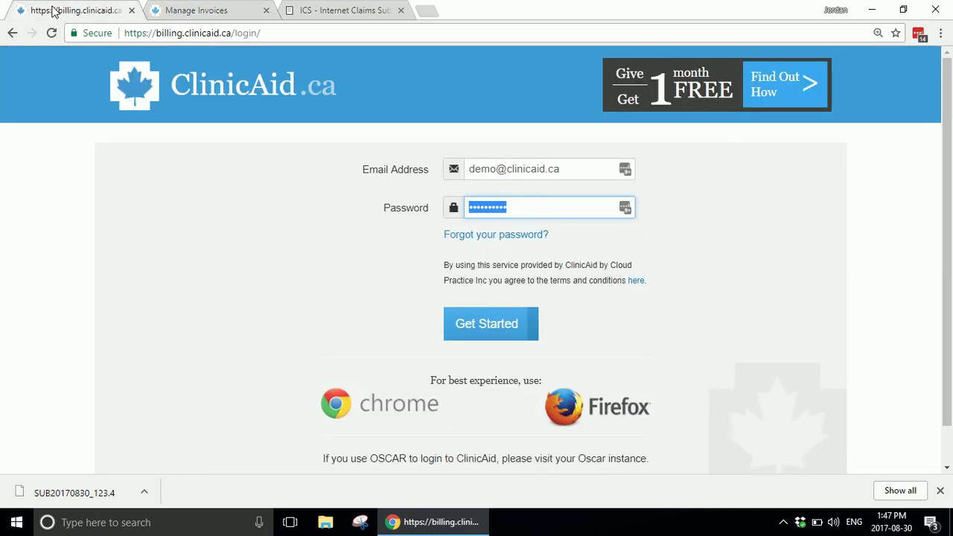
left_click(194, 33)
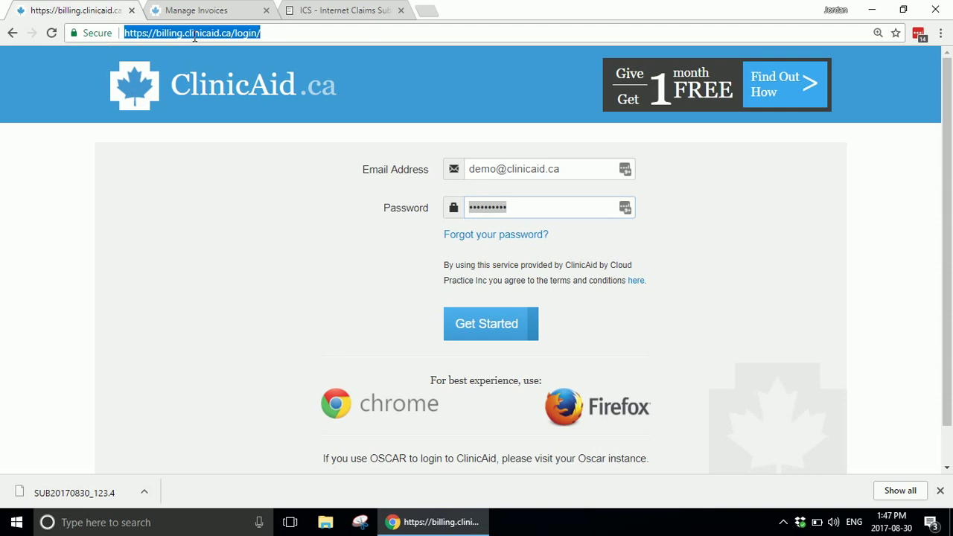
type("clini")
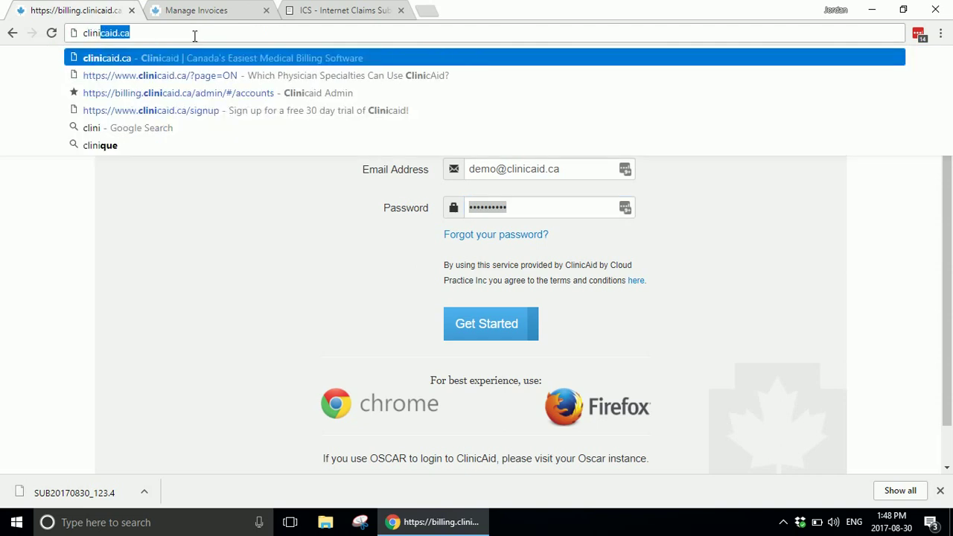
key("Return")
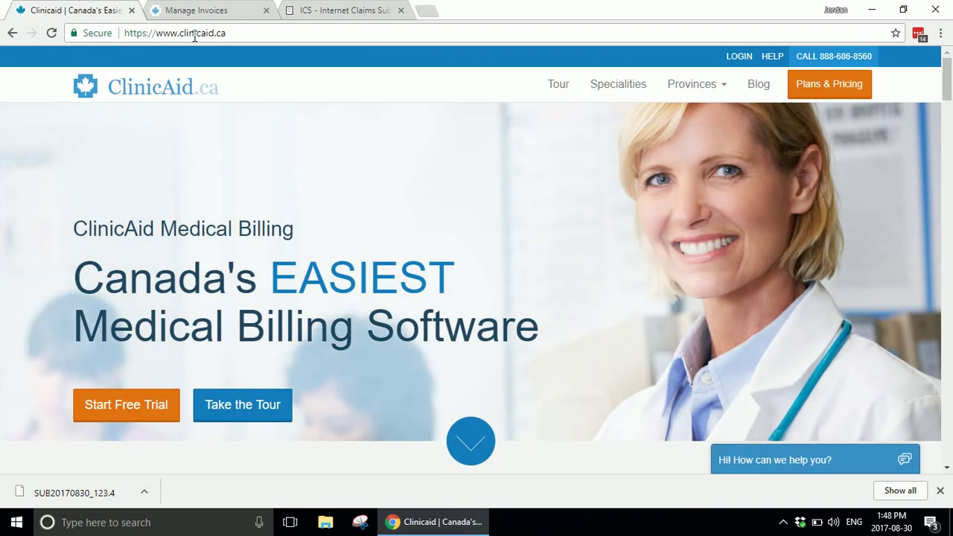
left_click(775, 61)
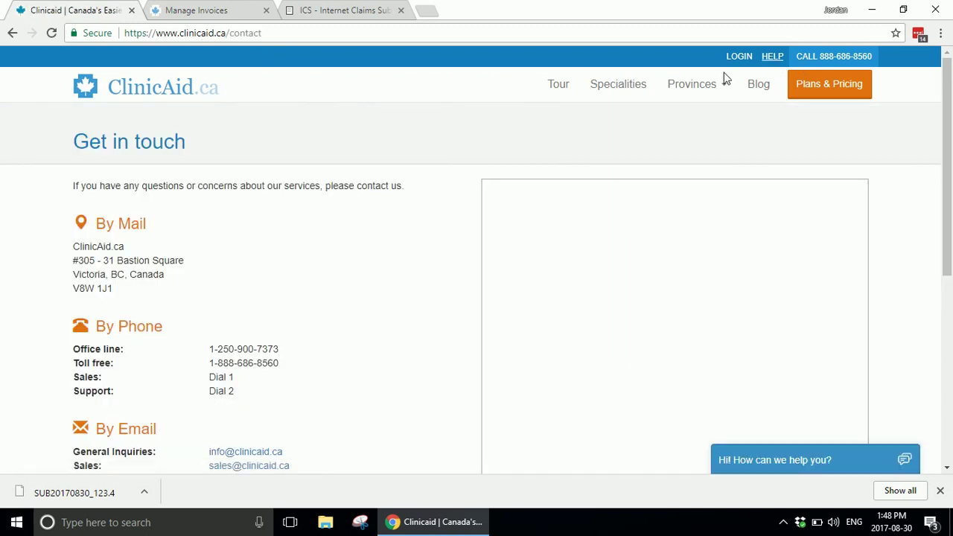
scroll(300, 233, "down", 2)
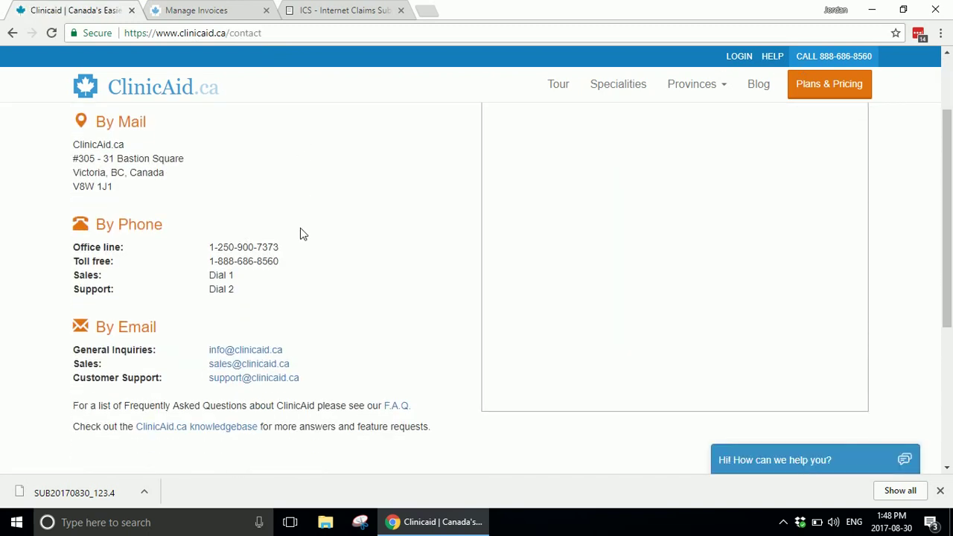